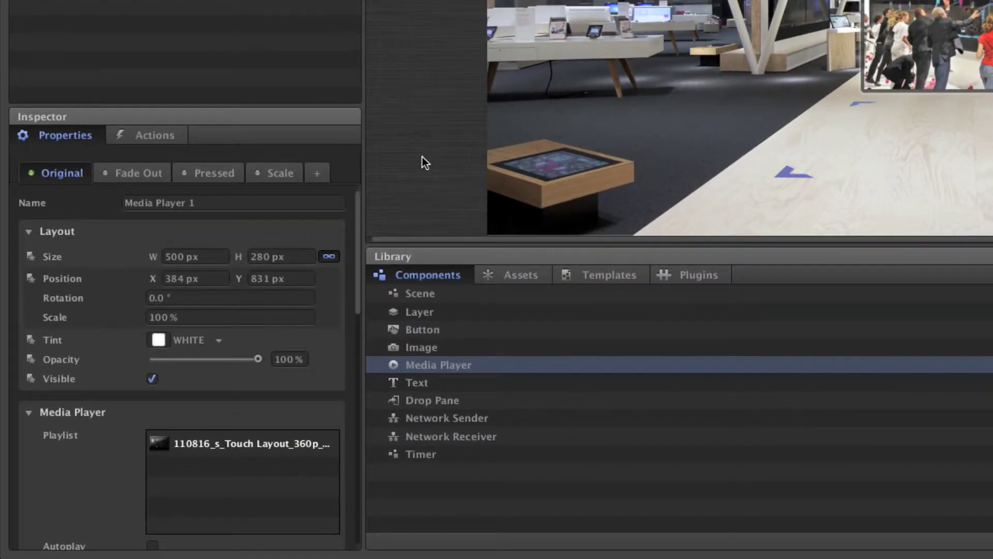
Add a Hide action to Media Player 1 for the Clicked event with Media Player 2 as the receiver.
click(157, 135)
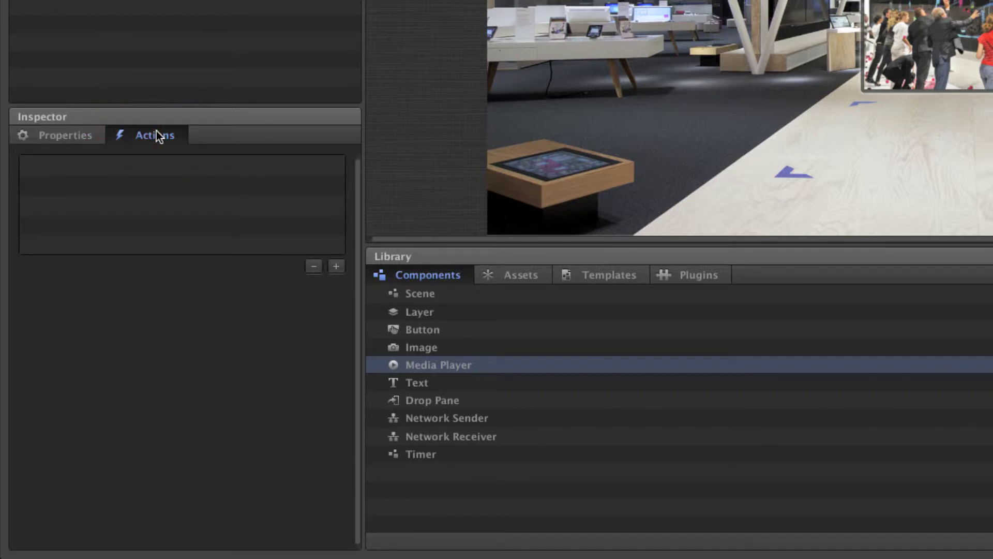
click(337, 267)
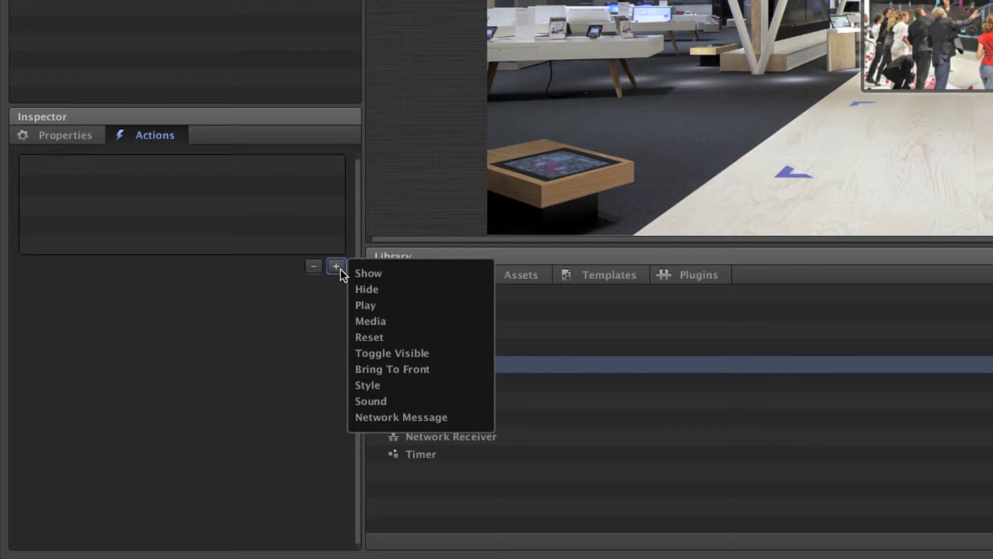
click(396, 291)
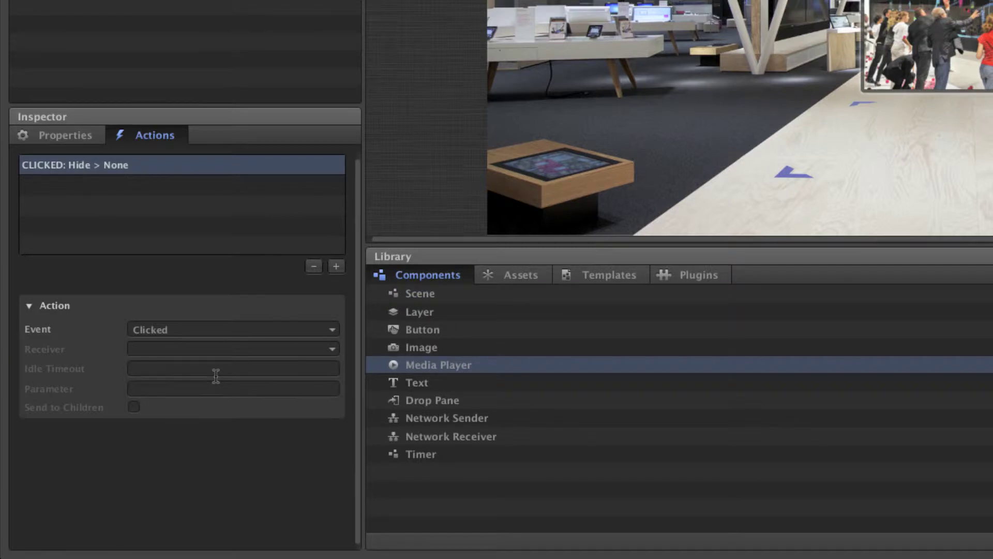
click(333, 329)
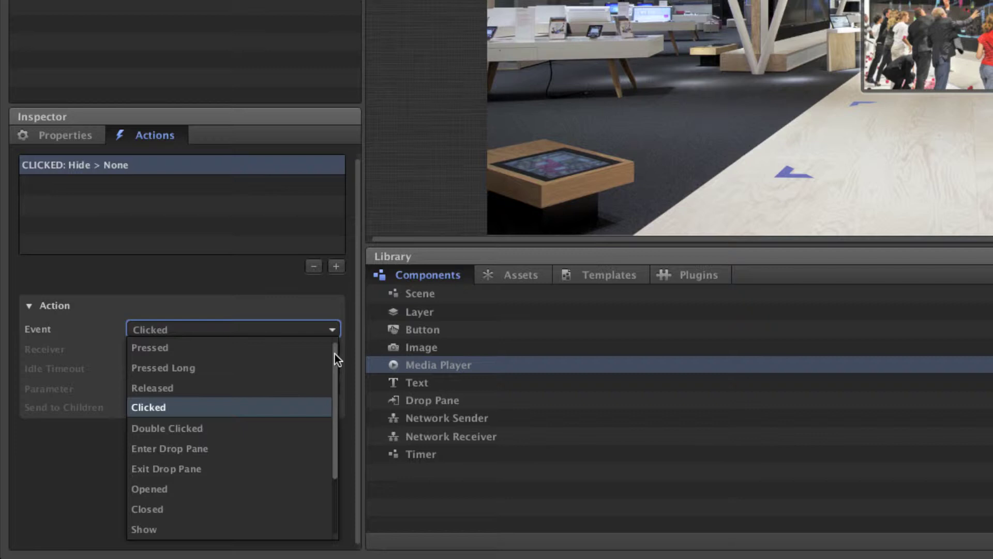
mouse_move(334, 352)
mouse_down()
mouse_move(337, 426)
mouse_move(335, 340)
mouse_up()
click(218, 407)
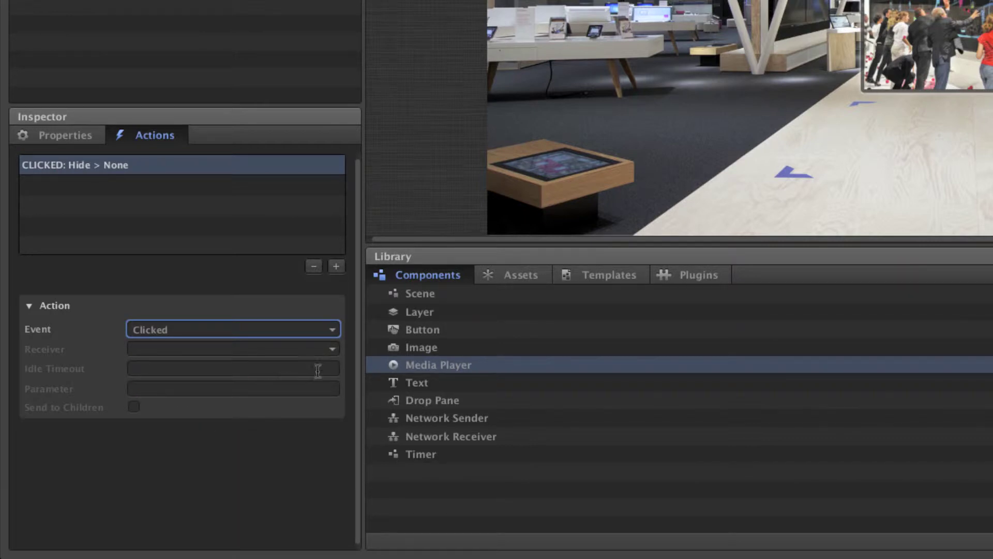
click(333, 349)
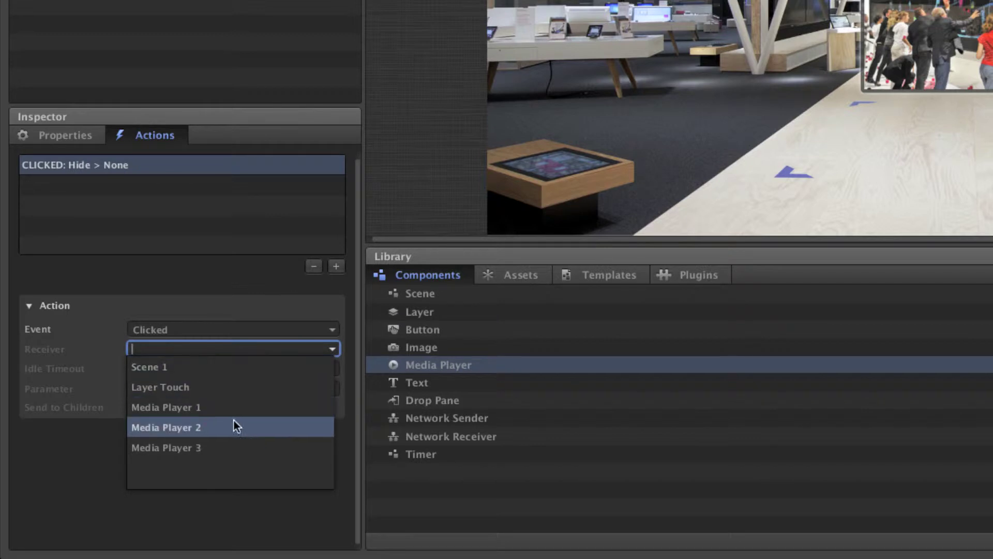
click(222, 428)
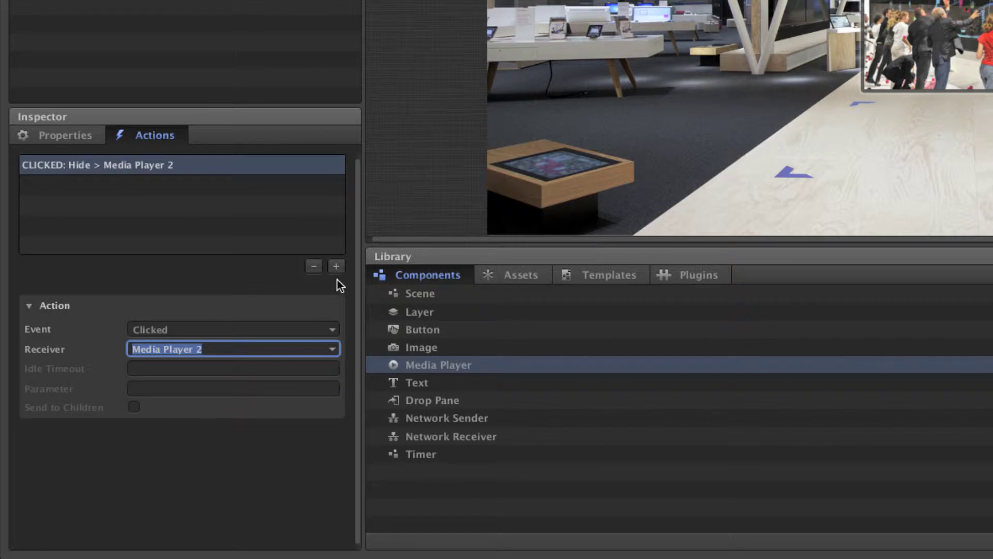
Add a second Hide action to Media Player 1 for the Clicked event, with Media Player 3 as the receiver.
click(336, 267)
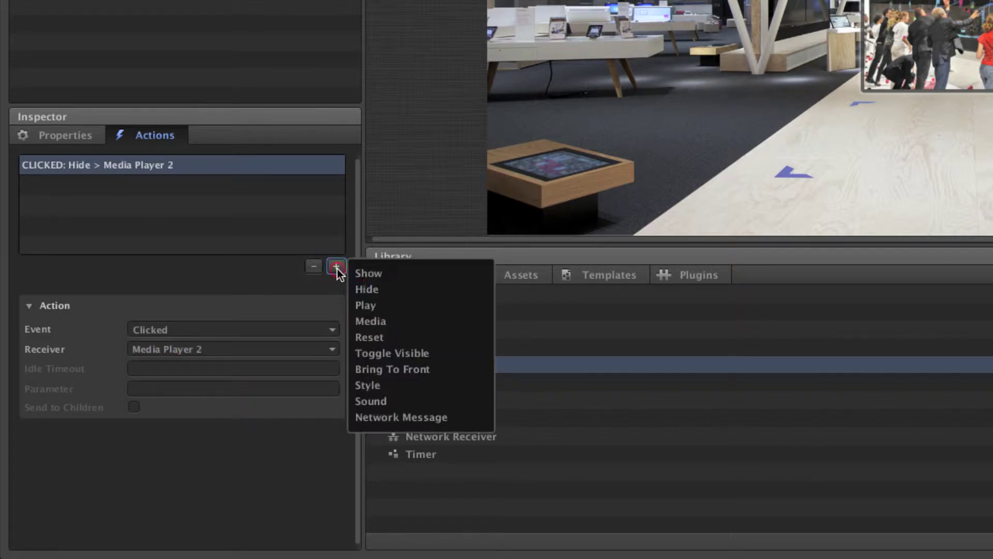
click(367, 288)
click(330, 348)
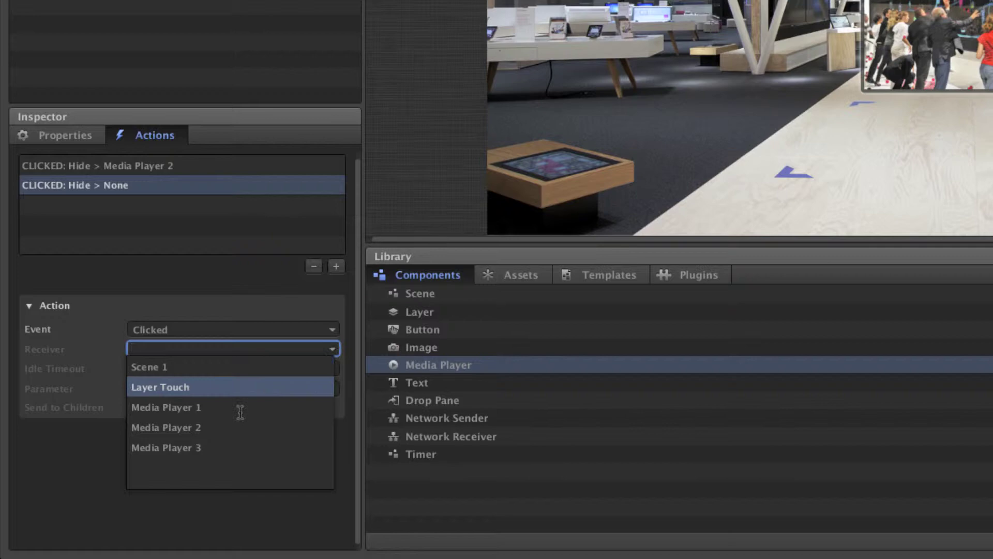
click(200, 446)
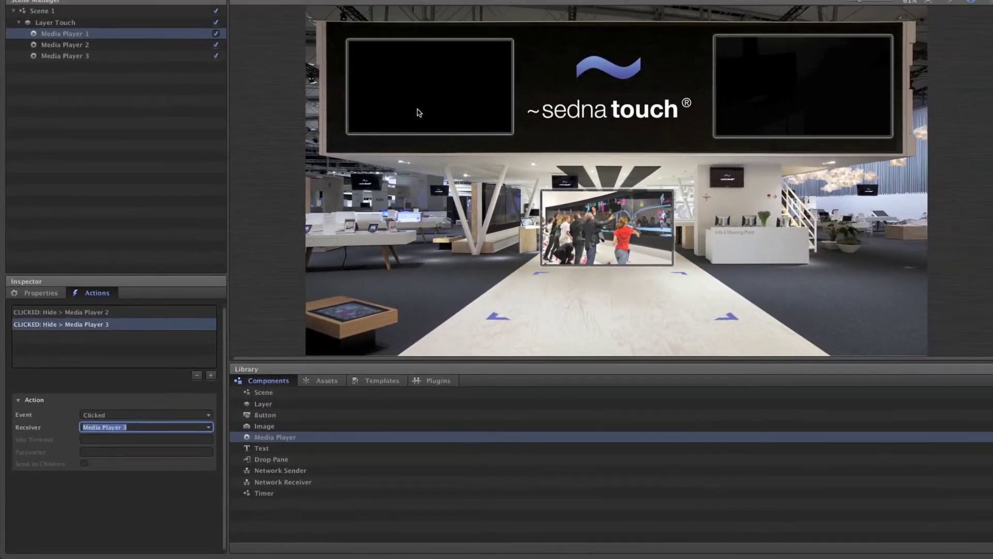
Test both Hide actions by triggering Media Player 1 in the interactive preview, restoring the scene after each run.
click(406, 115)
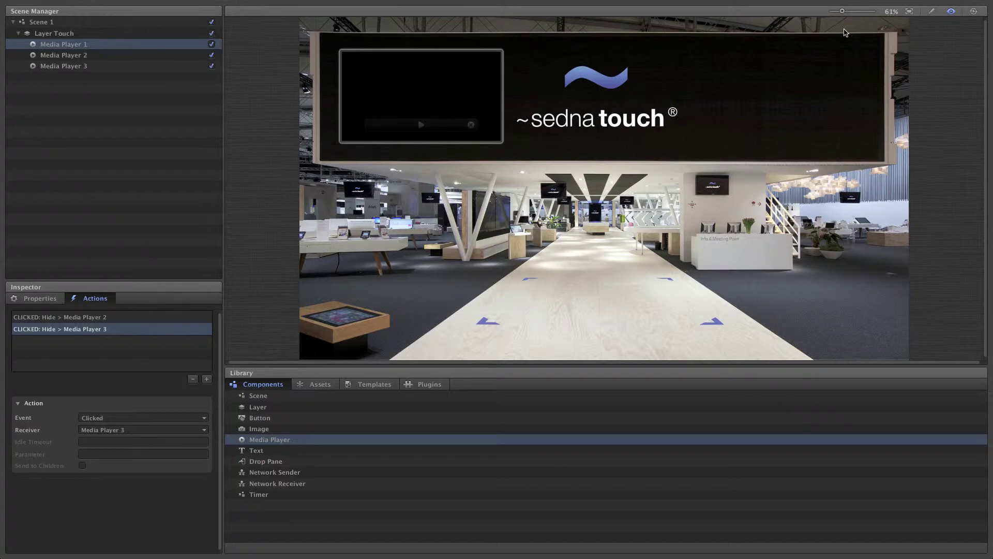
click(931, 11)
click(951, 11)
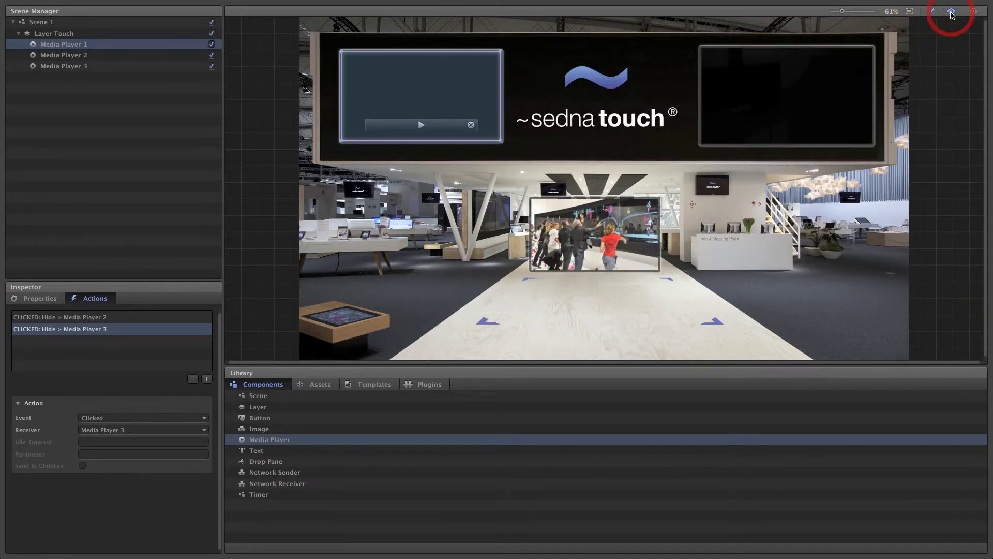
click(447, 97)
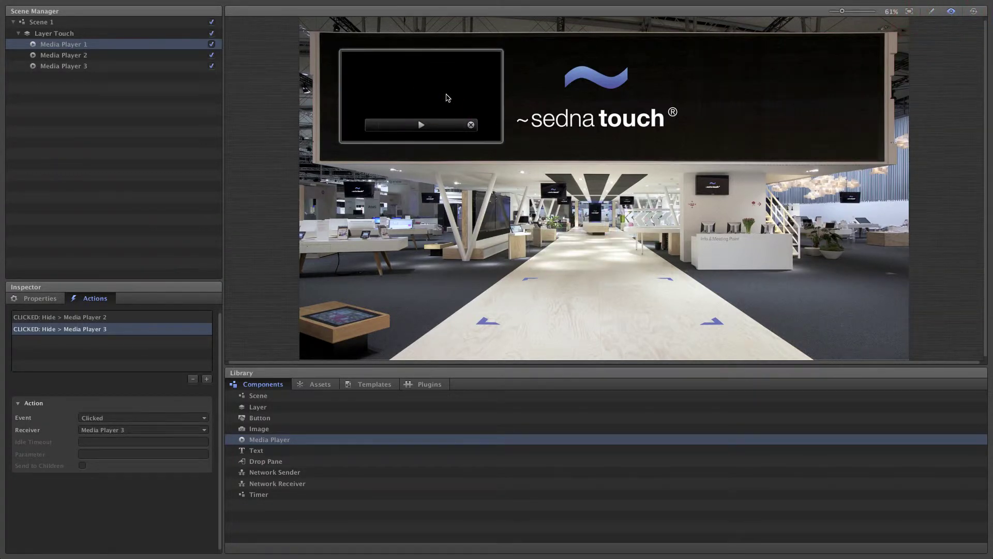
click(933, 12)
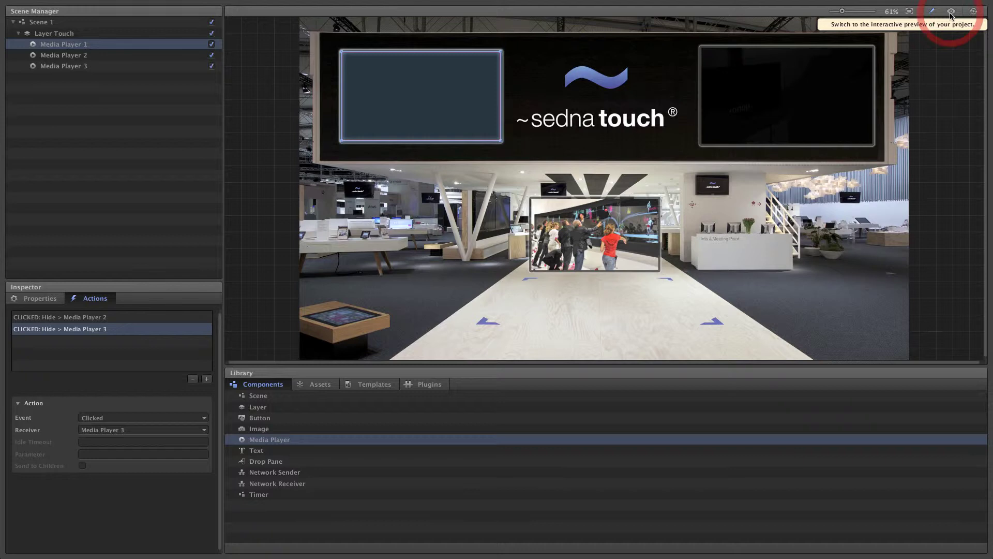
click(951, 11)
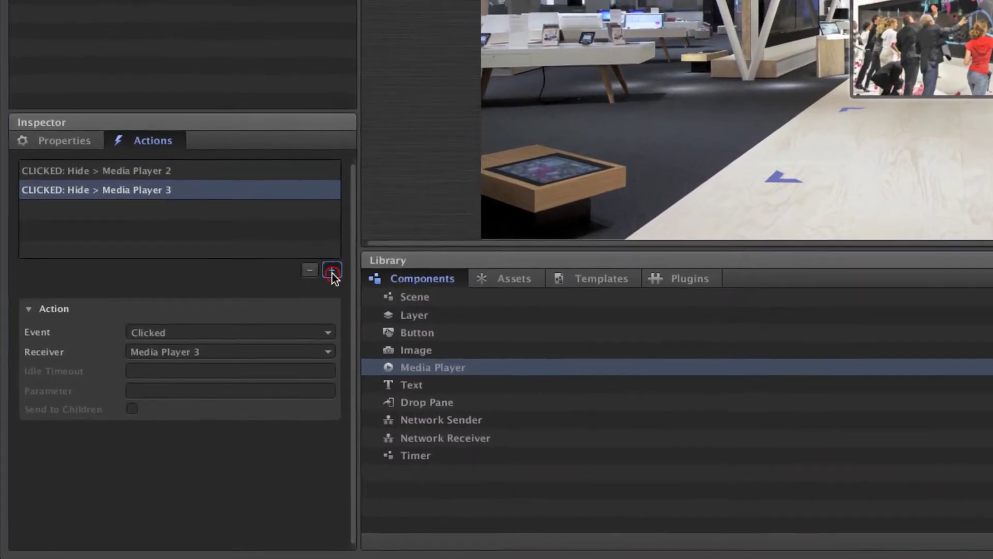
Add a Style action to Media Player 1 with itself as receiver, naming the style Scale and setting it to Enable.
click(297, 300)
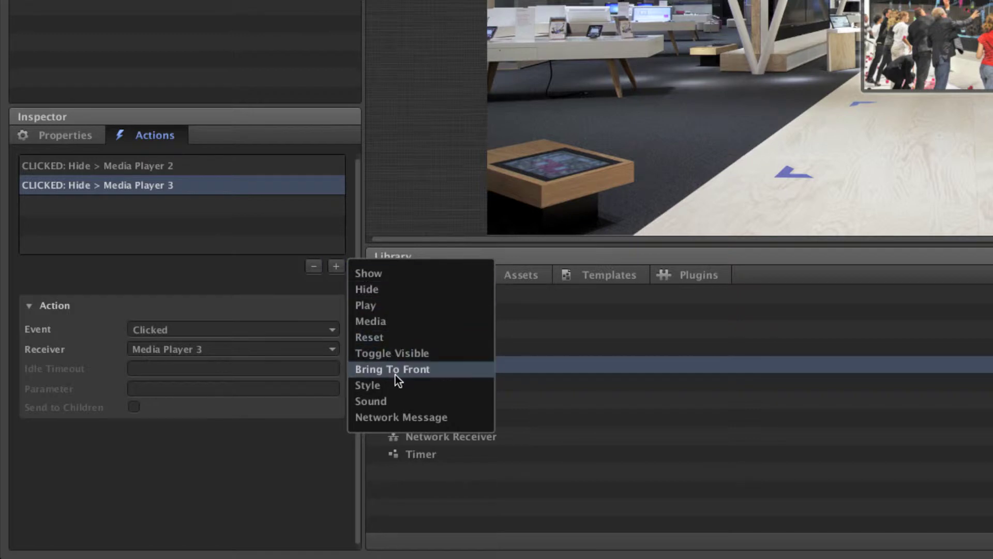
click(399, 387)
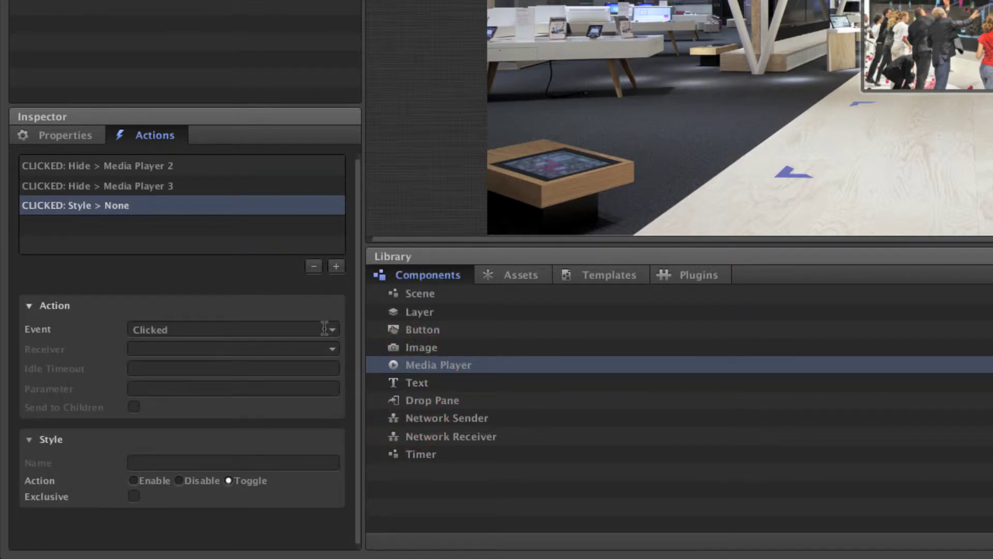
click(332, 348)
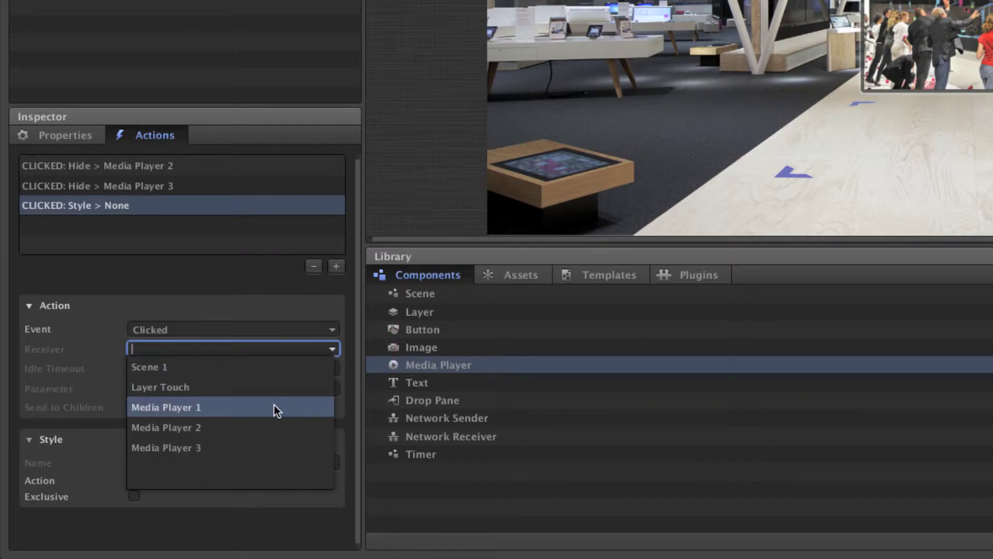
click(274, 407)
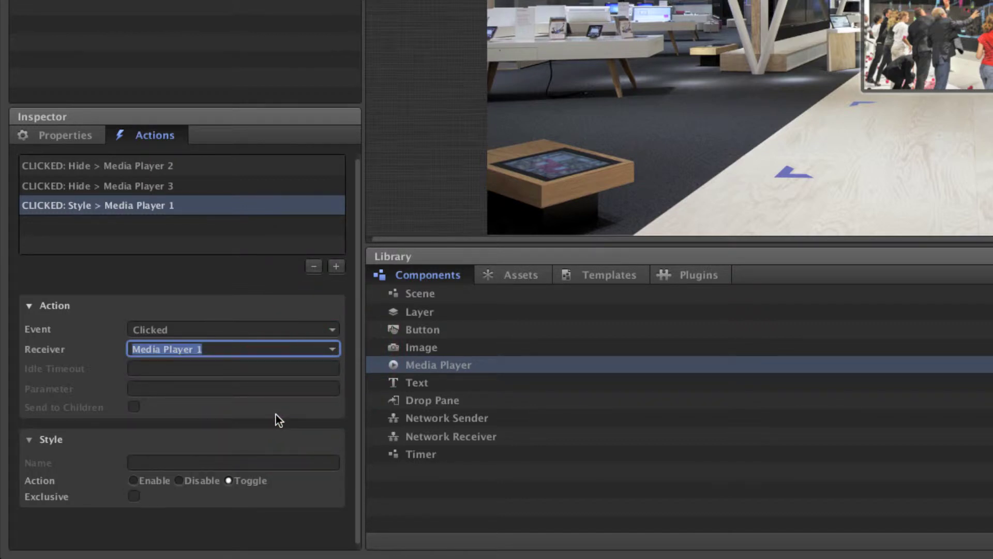
click(203, 458)
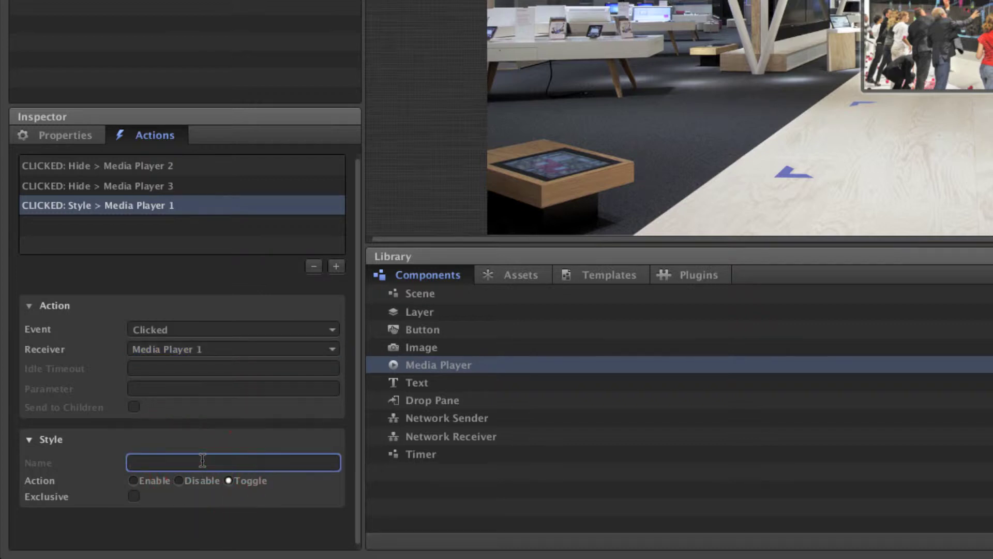
text(Scale)
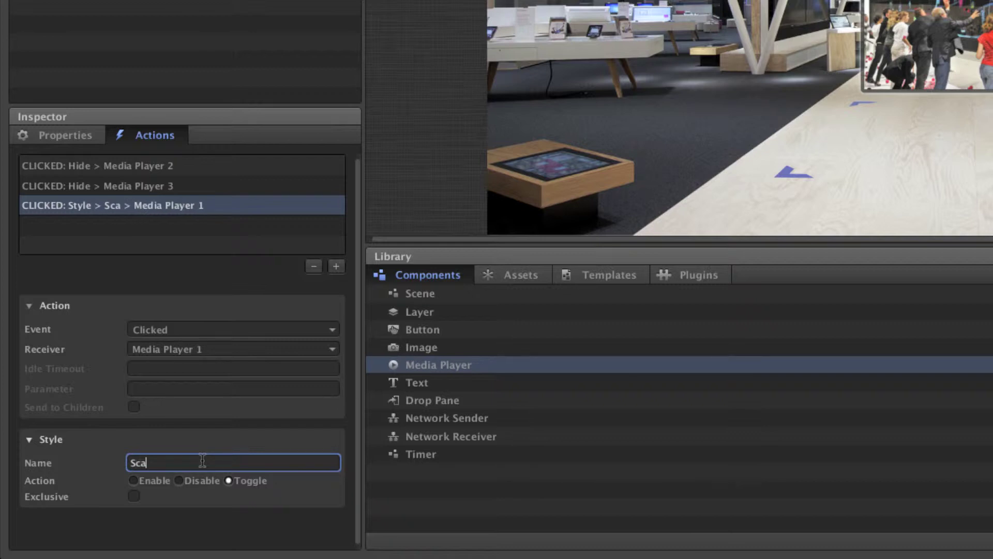
click(134, 481)
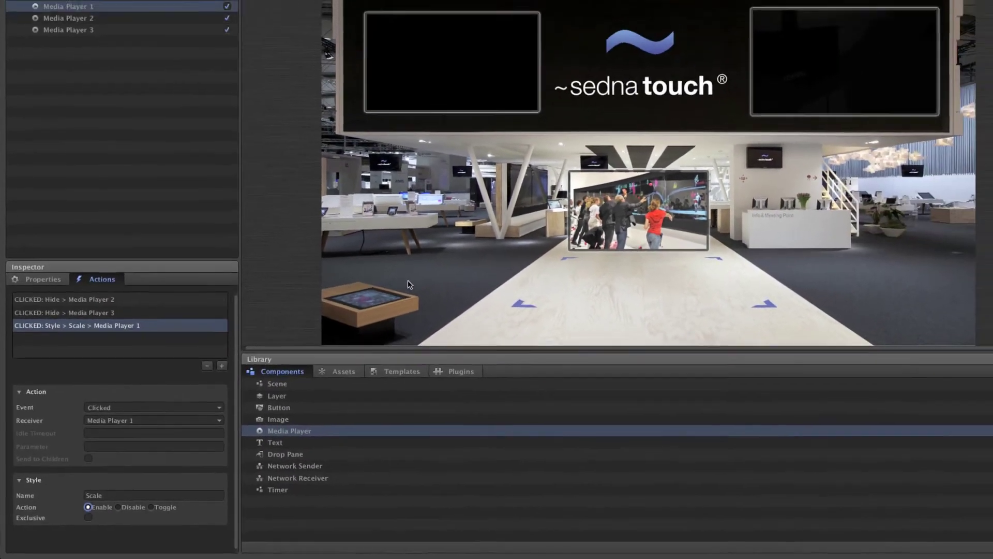
Test Media Player 1's Scale style action in the interactive preview and restore the scene.
click(471, 57)
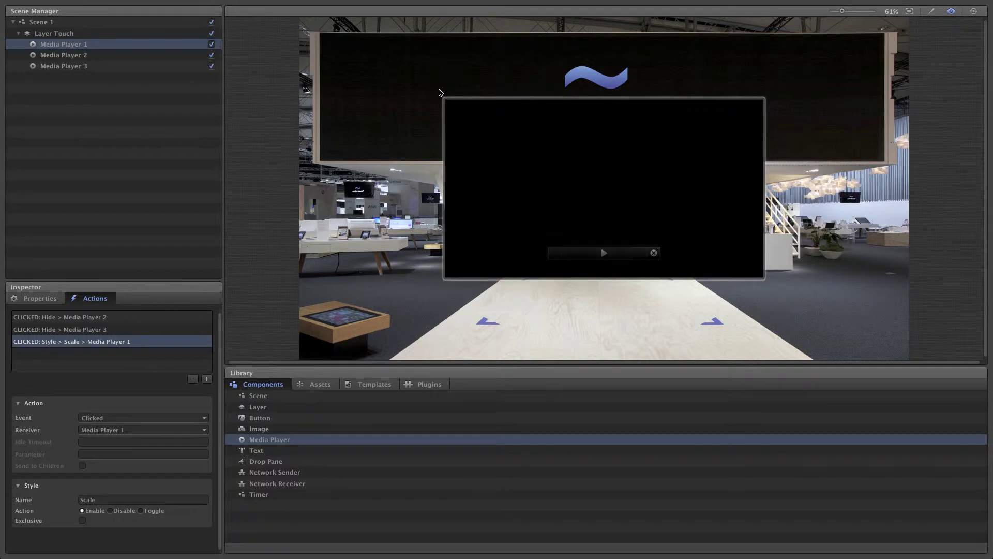
click(930, 14)
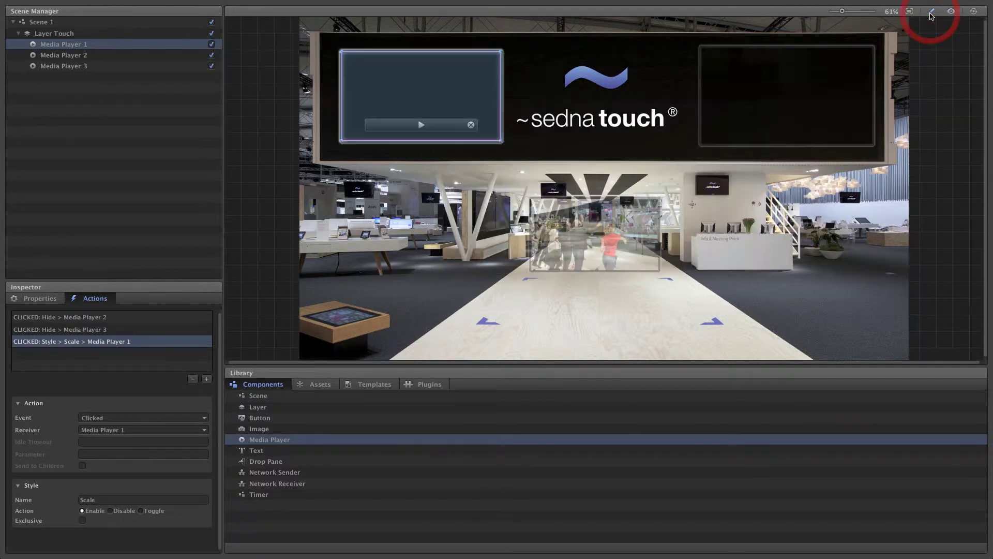
click(952, 12)
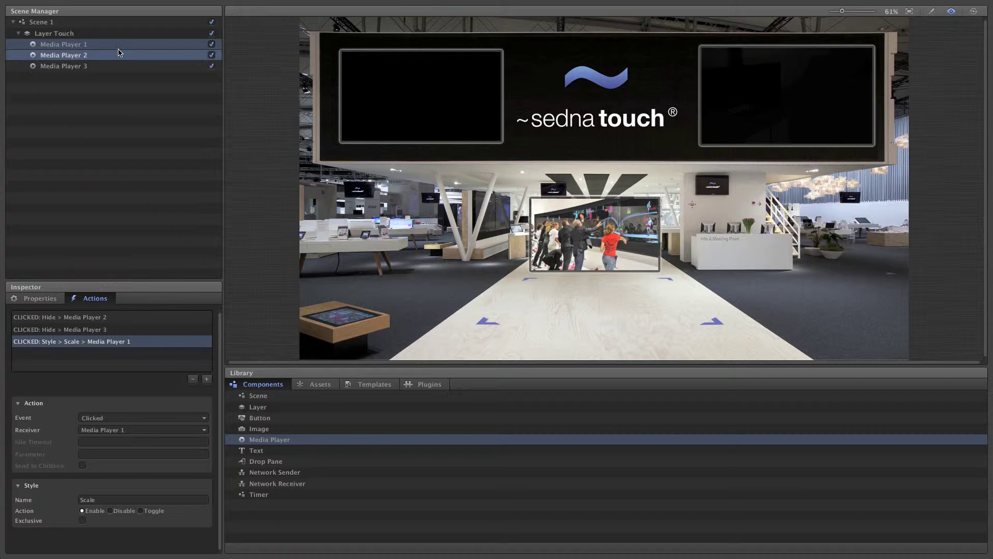
Place a button on the white info counter in Scene 1 and name it Button Reset.
click(73, 24)
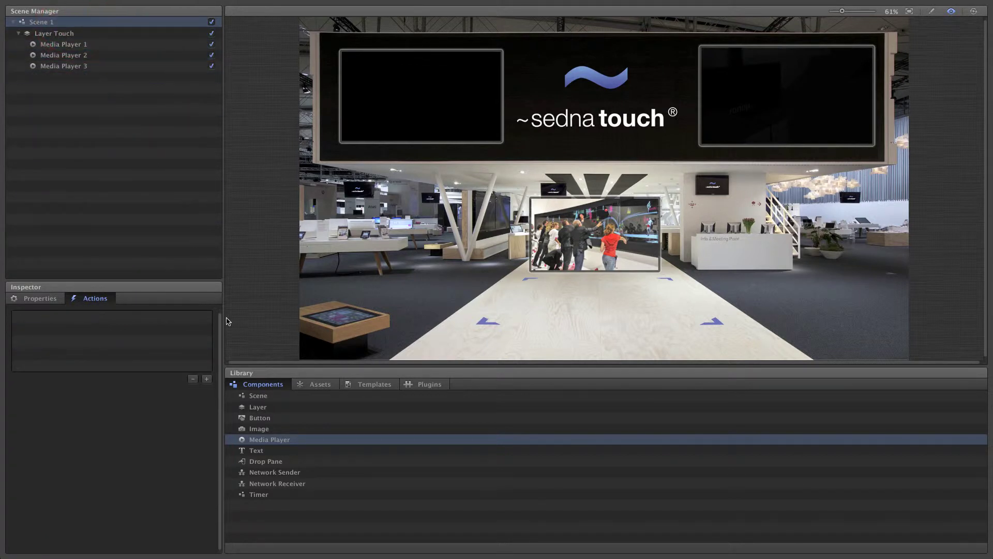
click(21, 298)
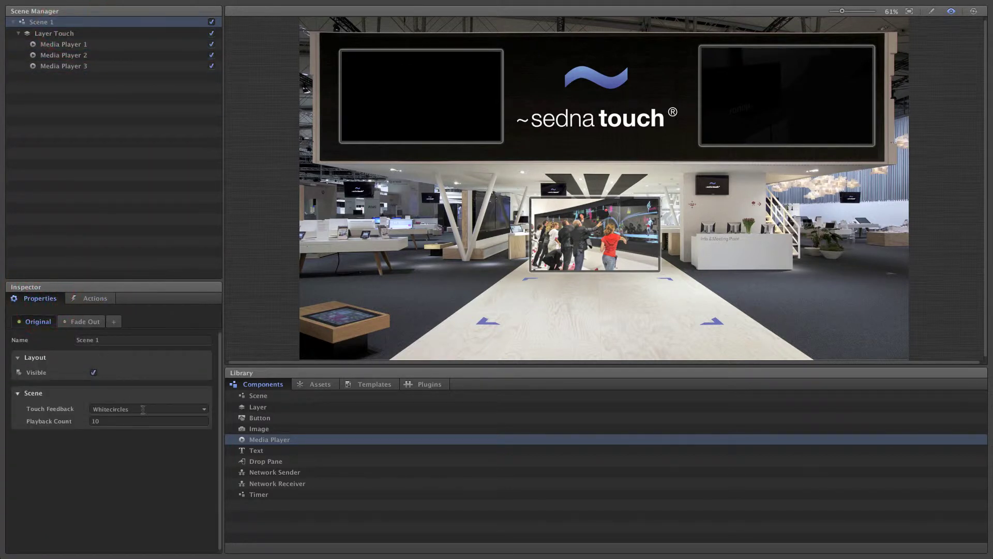
click(242, 419)
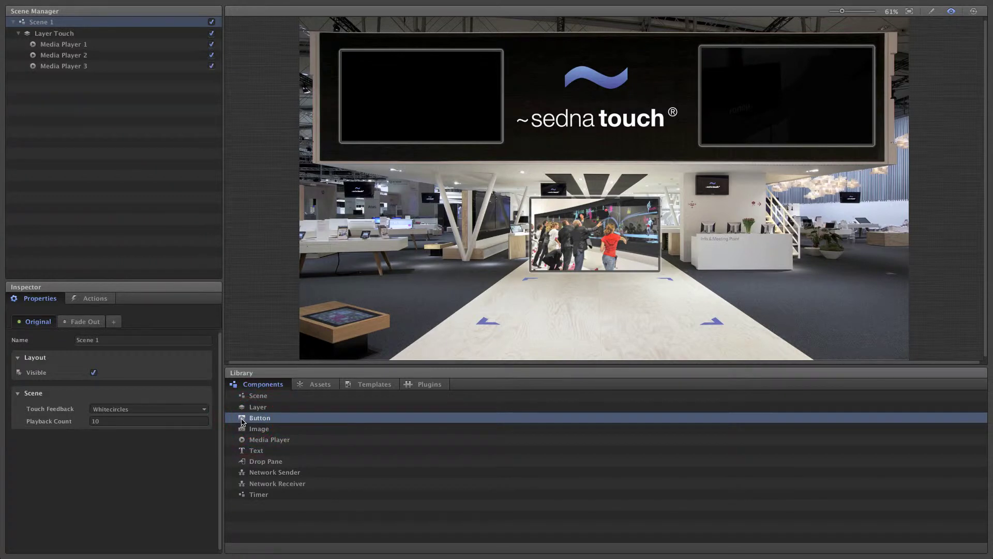
drag(242, 420, 745, 256)
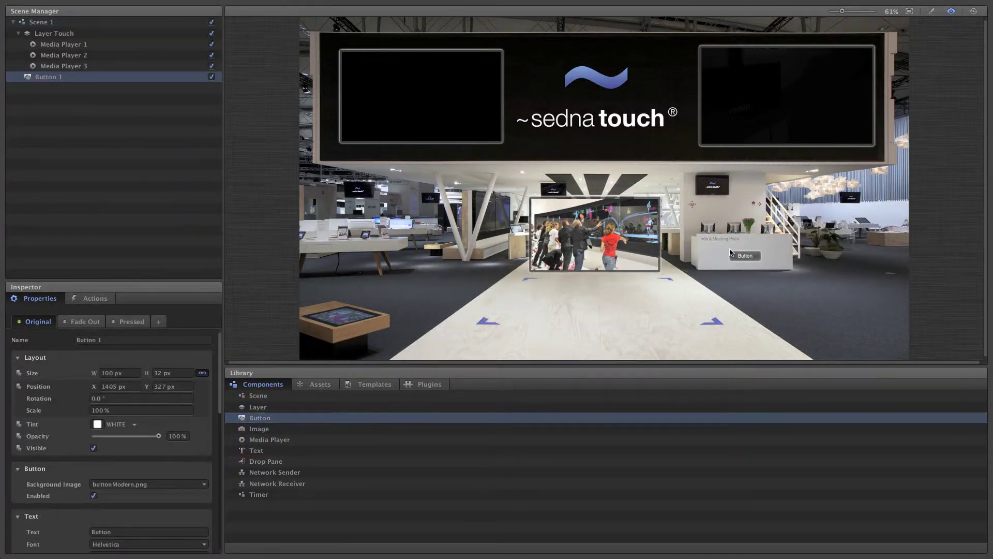
click(168, 339)
key(BackSpace)
text(Reset)
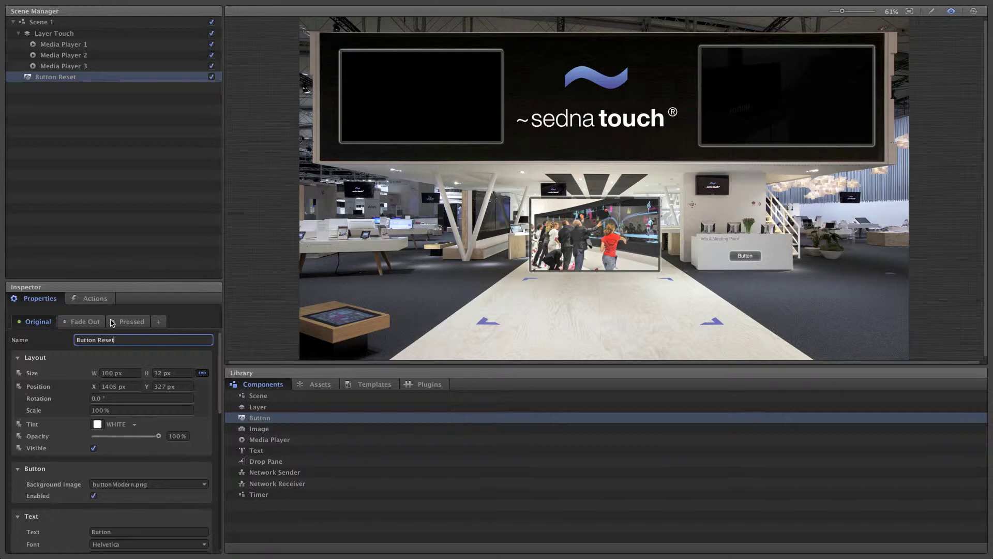
Add a Reset action to Button Reset for the Clicked event with Layer Touch as the receiver.
click(84, 300)
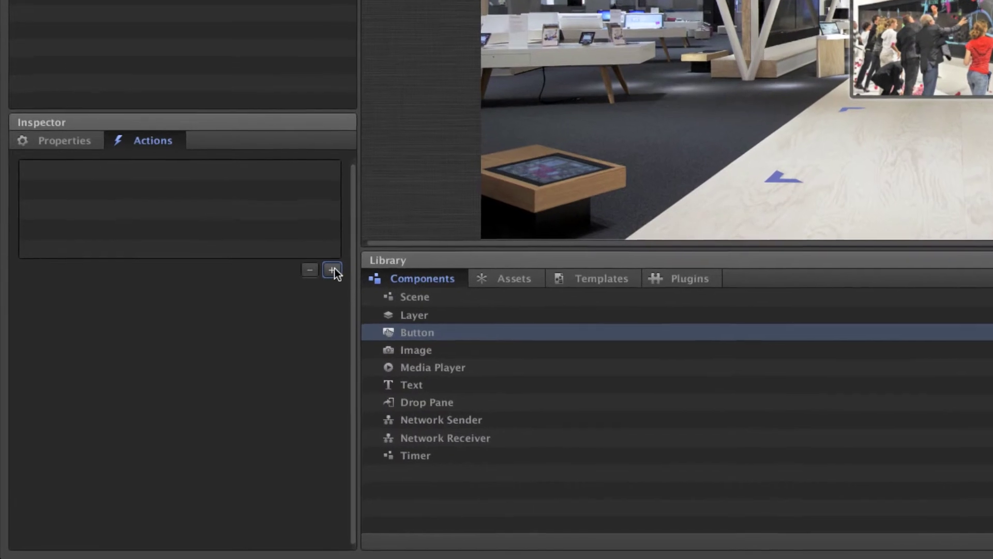
click(332, 269)
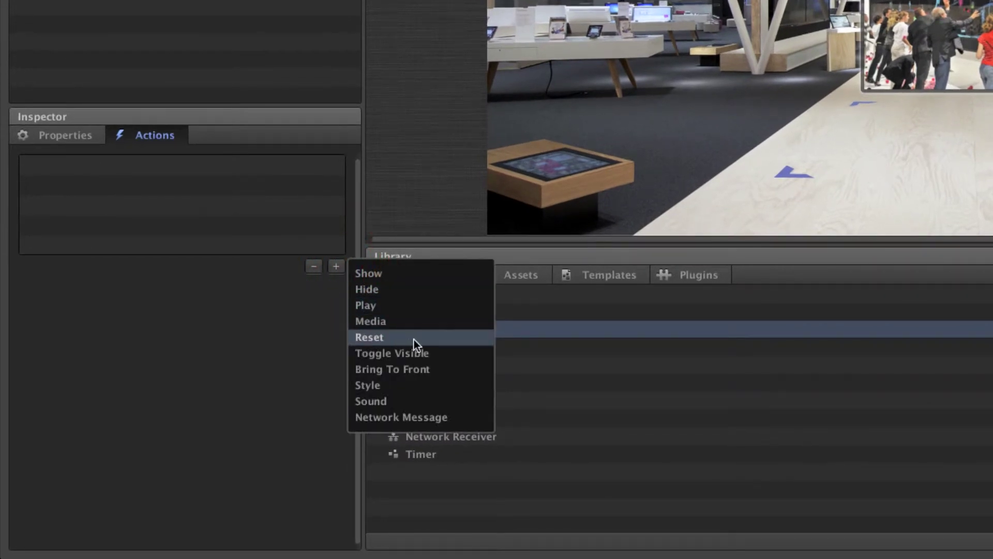
click(414, 340)
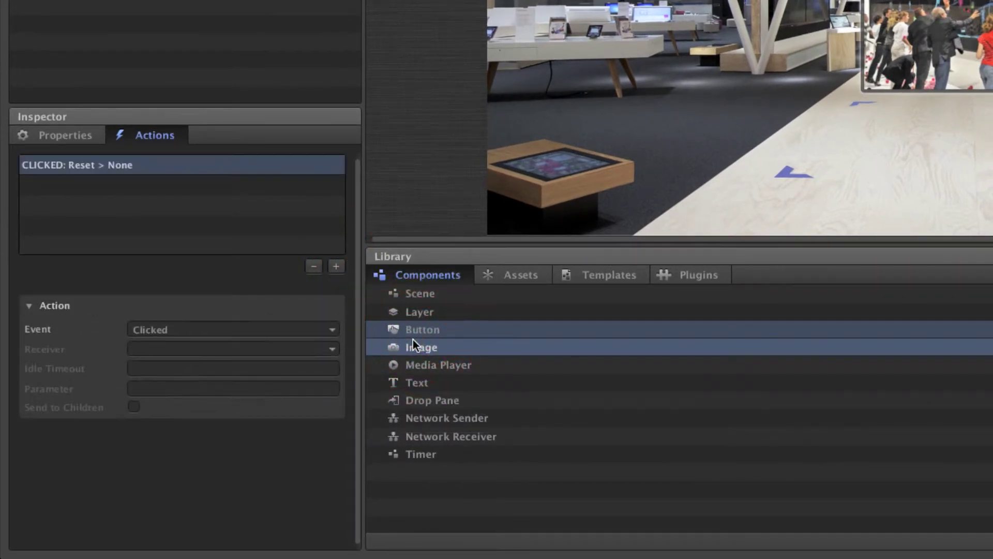
click(334, 349)
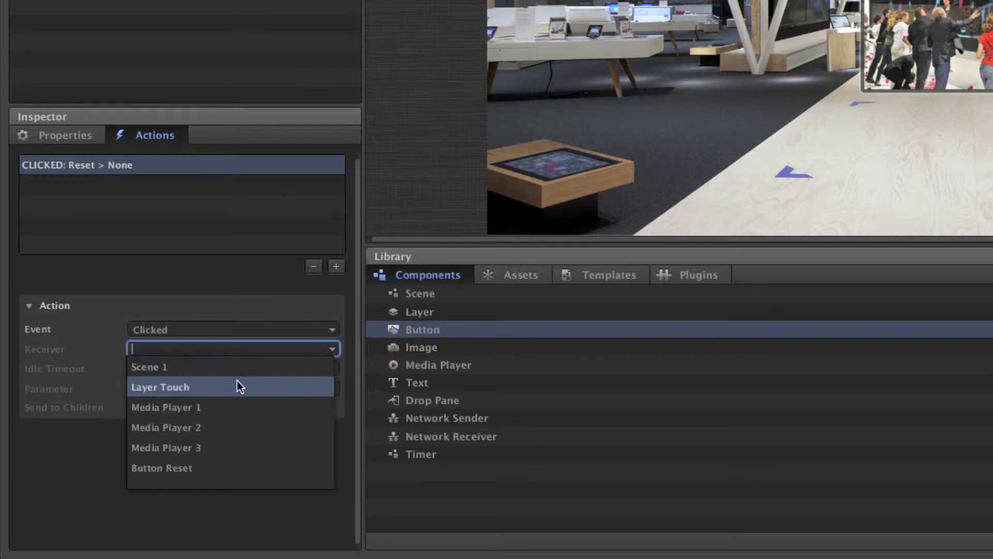
click(238, 388)
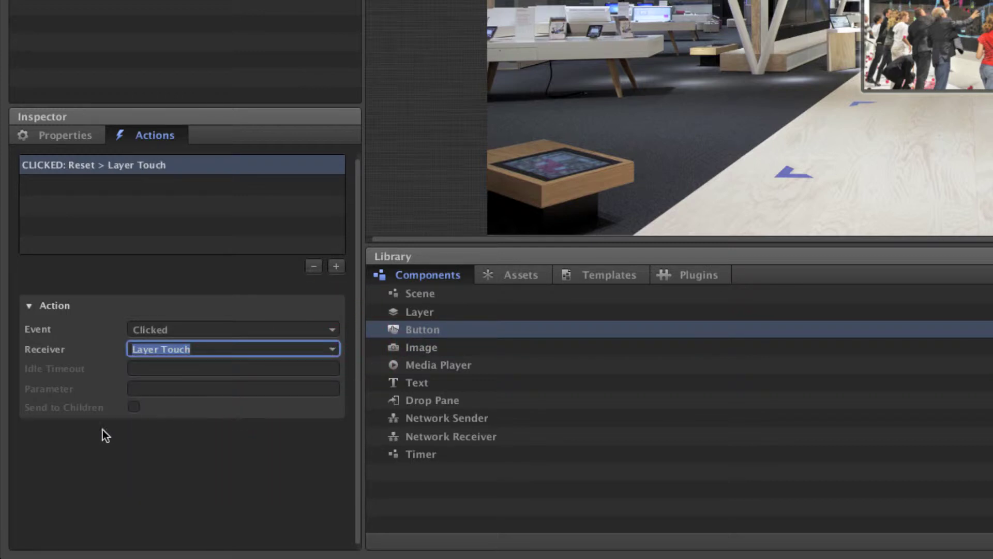
Enable Send to Children for Button Reset's Reset action and test the reset after moving two media players in the preview.
click(134, 407)
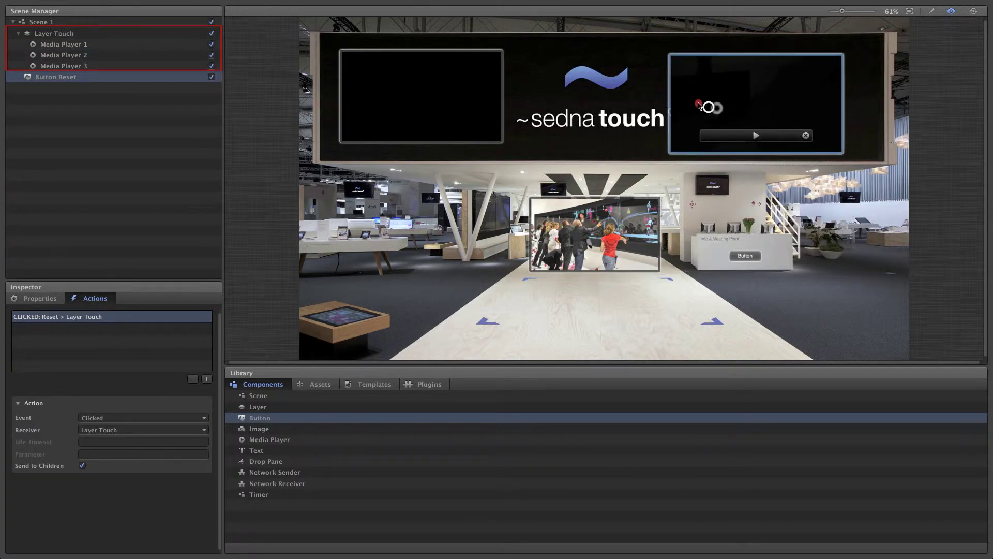
click(714, 122)
click(610, 209)
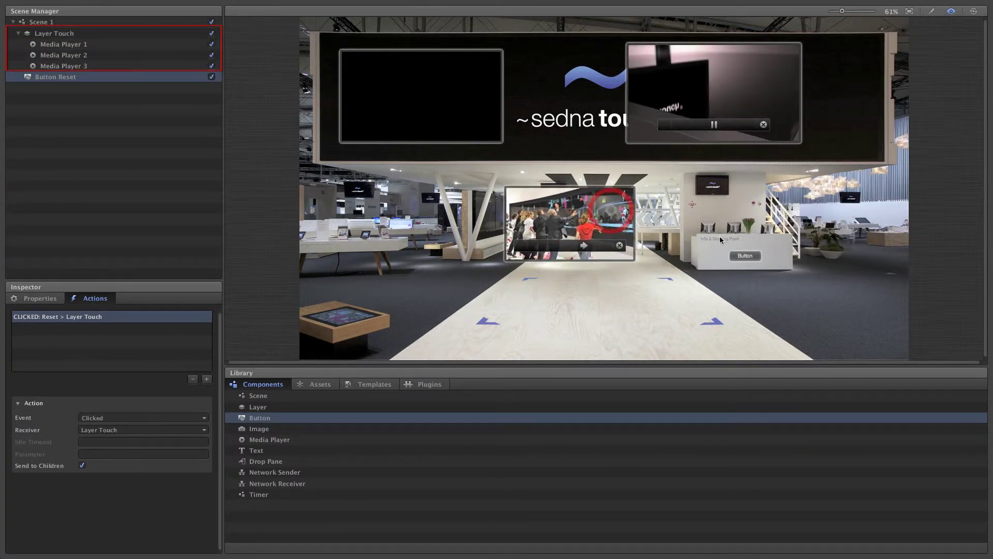
click(743, 256)
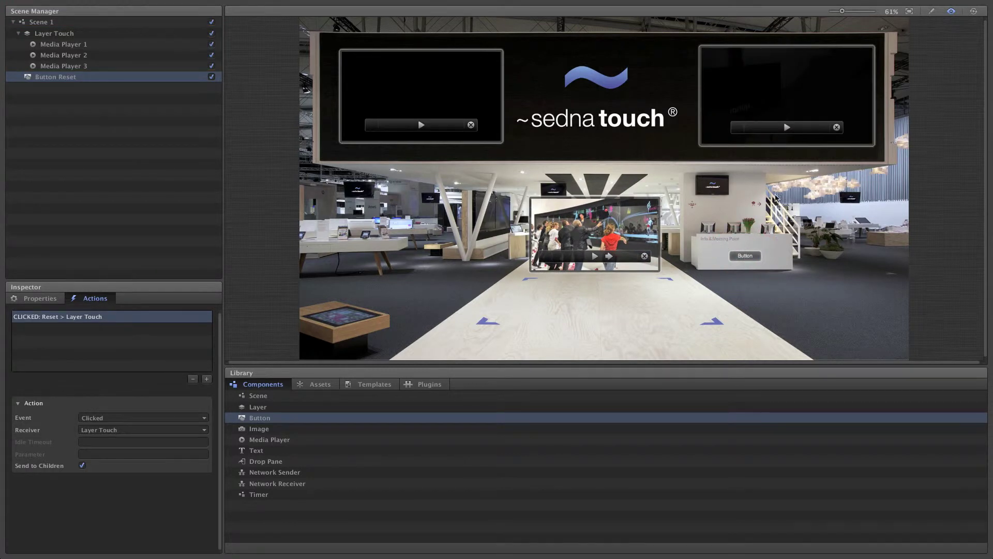
Set the background image of Button Reset's Original style to buttonResetNormal.png.
click(41, 299)
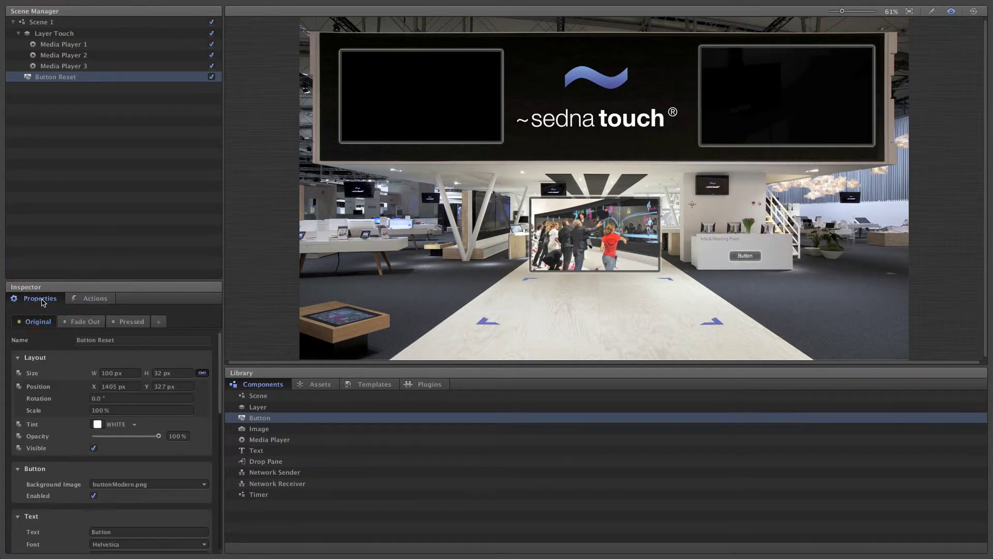
double_click(153, 484)
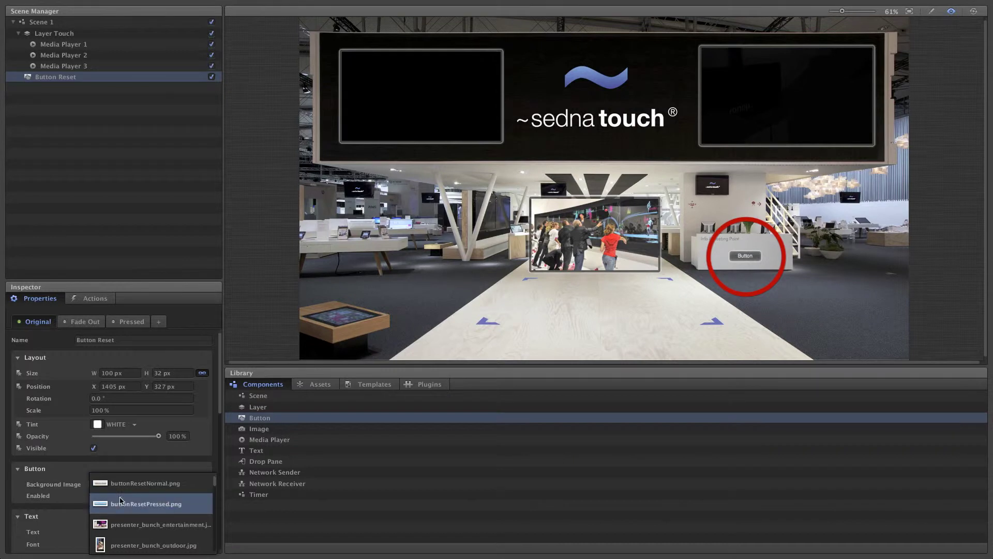
click(119, 482)
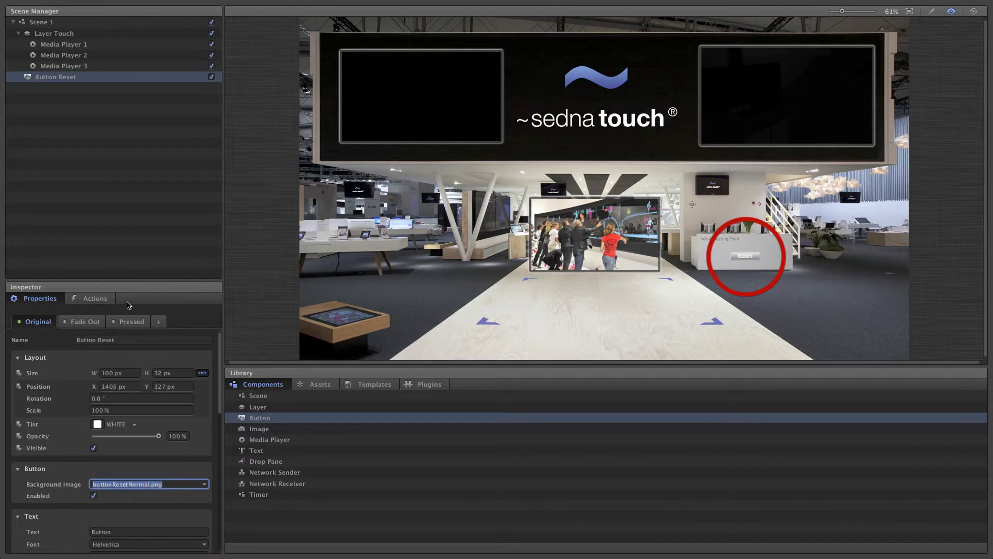
Set the background image of Button Reset's Pressed style to buttonResetPressed.png and test the pressed look in the scene.
click(128, 323)
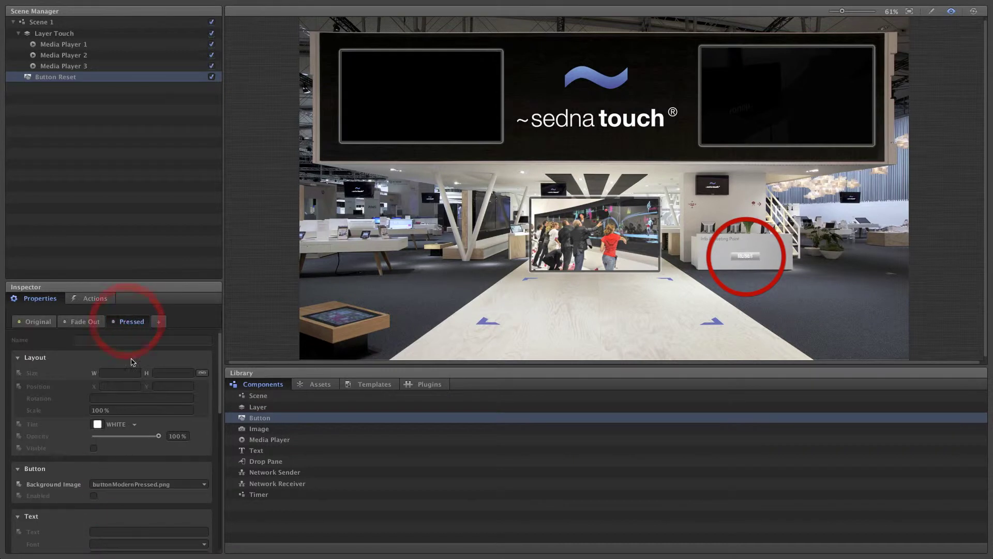
click(114, 484)
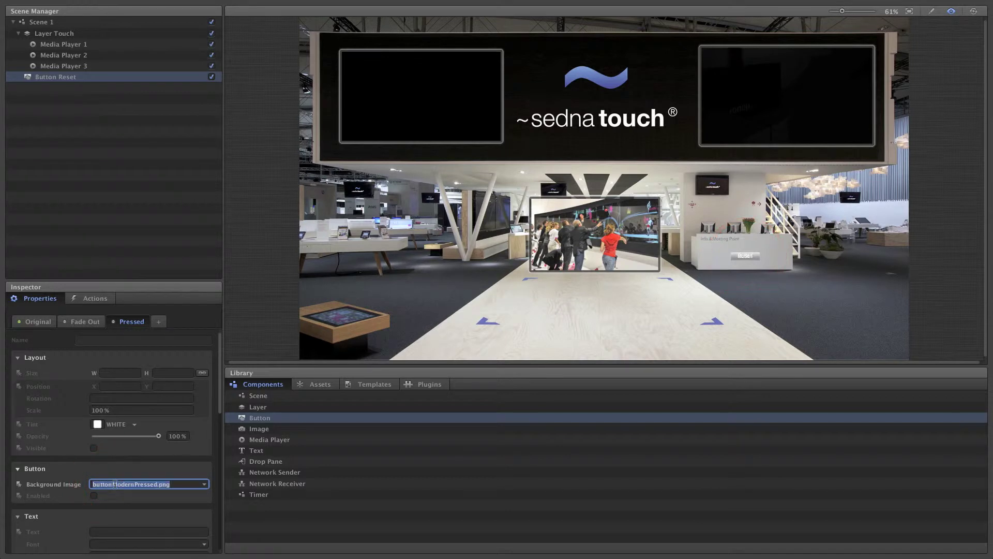
click(114, 485)
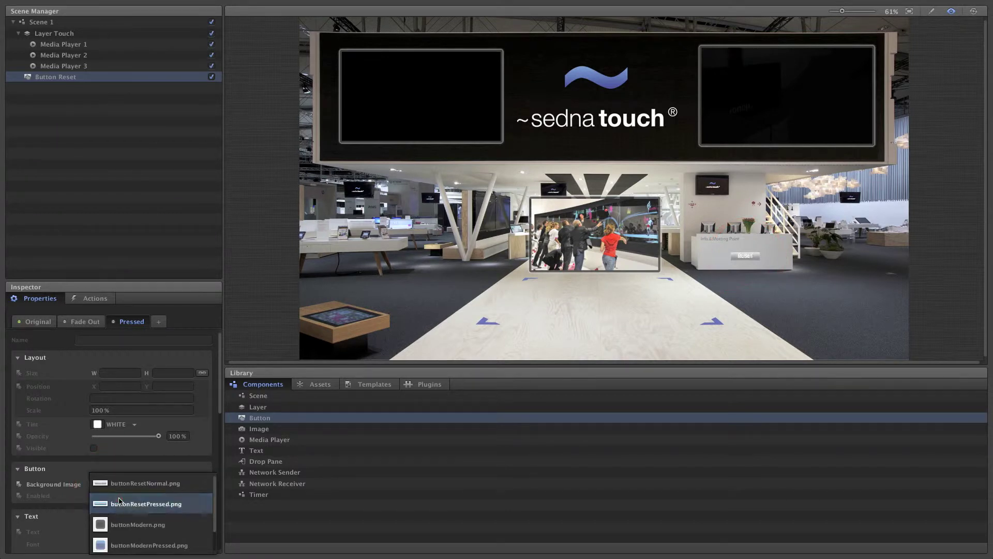
click(121, 504)
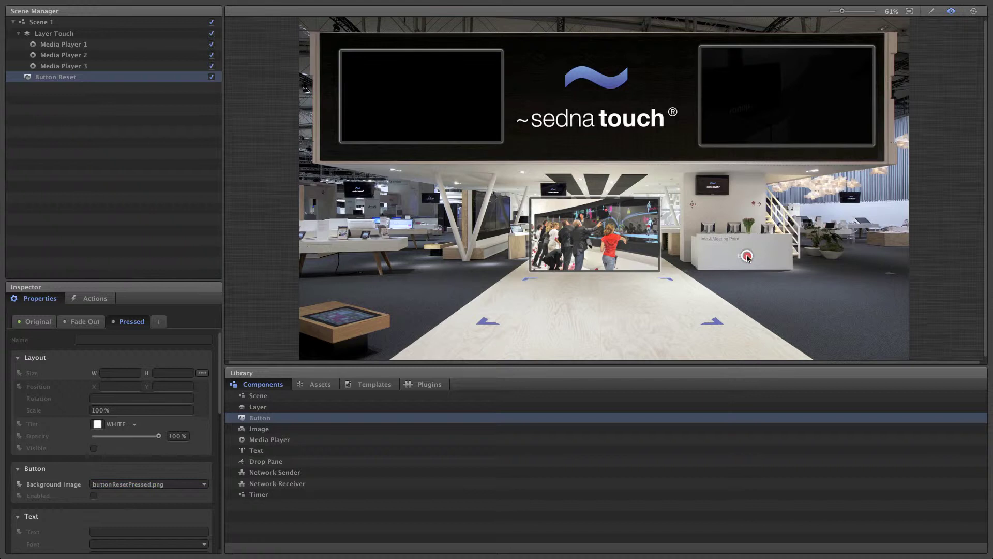
click(746, 252)
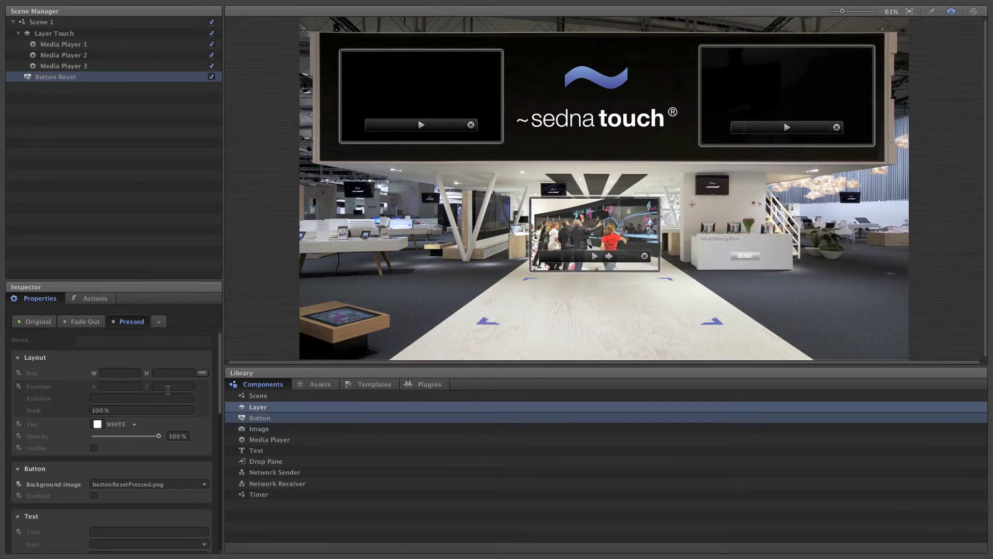
Clear the text label in Button Reset's Original style.
click(34, 321)
click(64, 526)
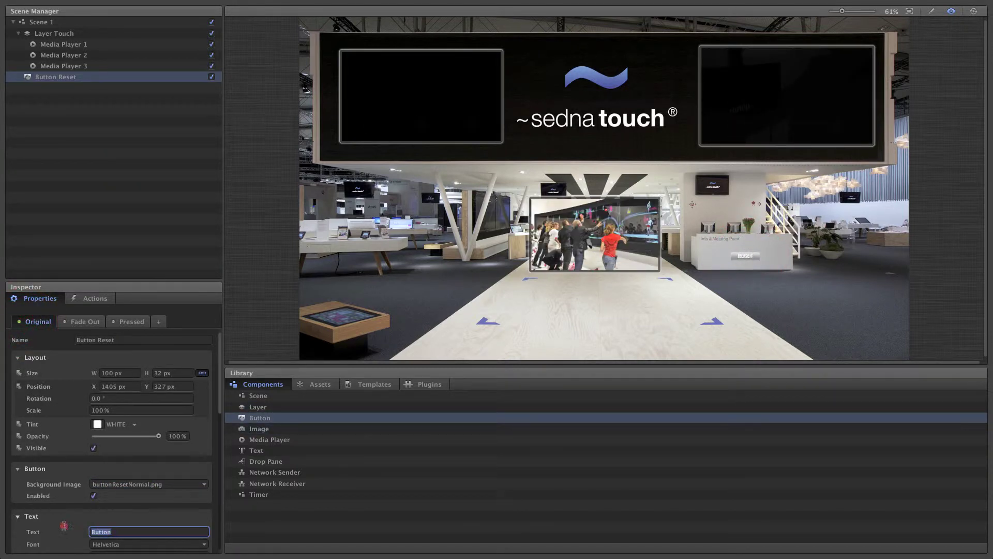
key(BackSpace)
Set Button Reset's width to 124 px and reposition it on the white counter at about X 1405, Y 332 px.
drag(106, 372, 114, 373)
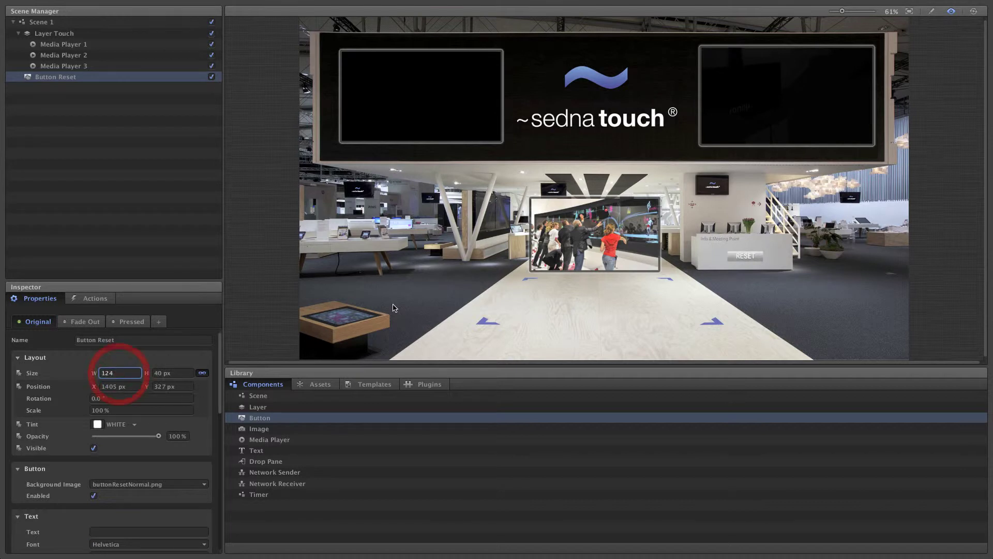
click(933, 12)
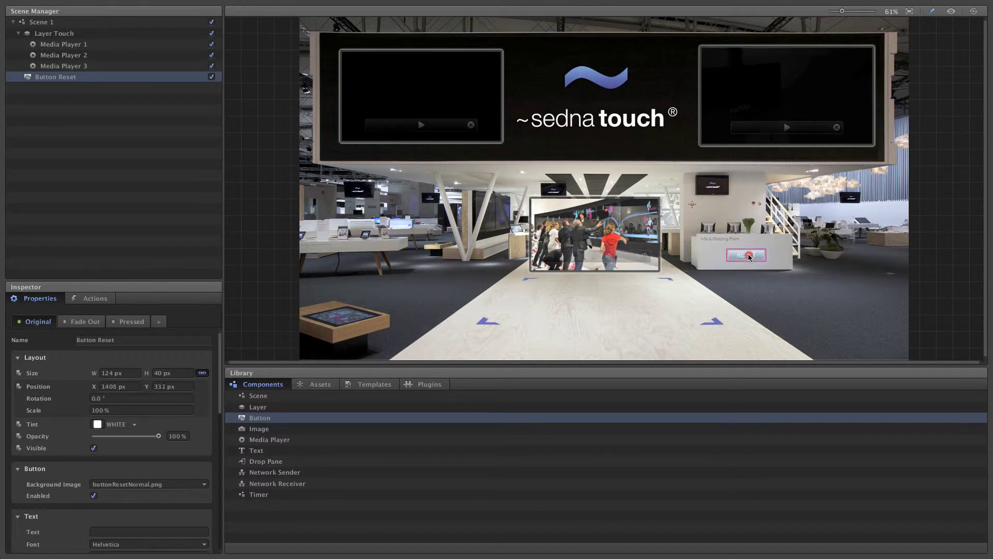
drag(749, 256, 749, 254)
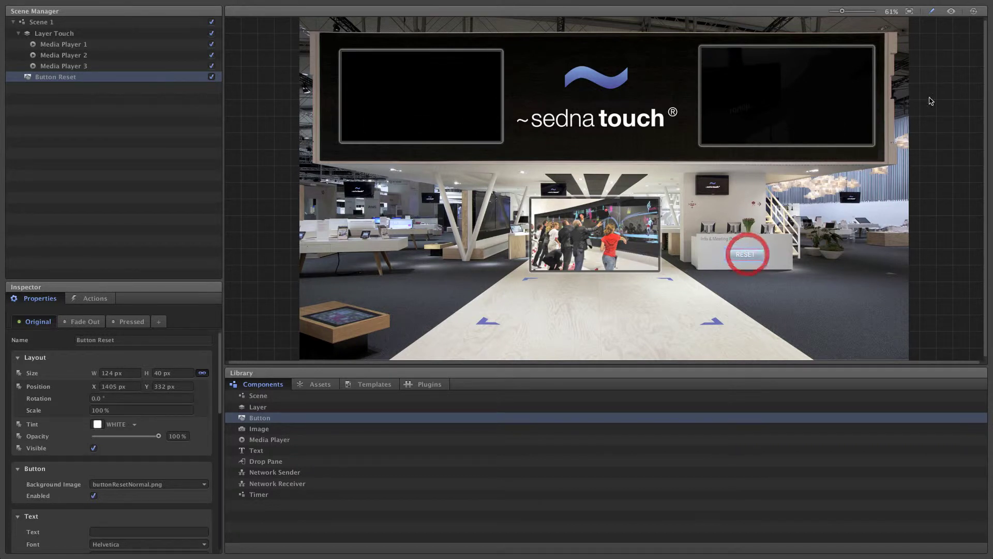
Preview the scene, move two media players away from their places and test Button Reset.
click(952, 11)
drag(834, 80, 745, 69)
drag(610, 212, 574, 220)
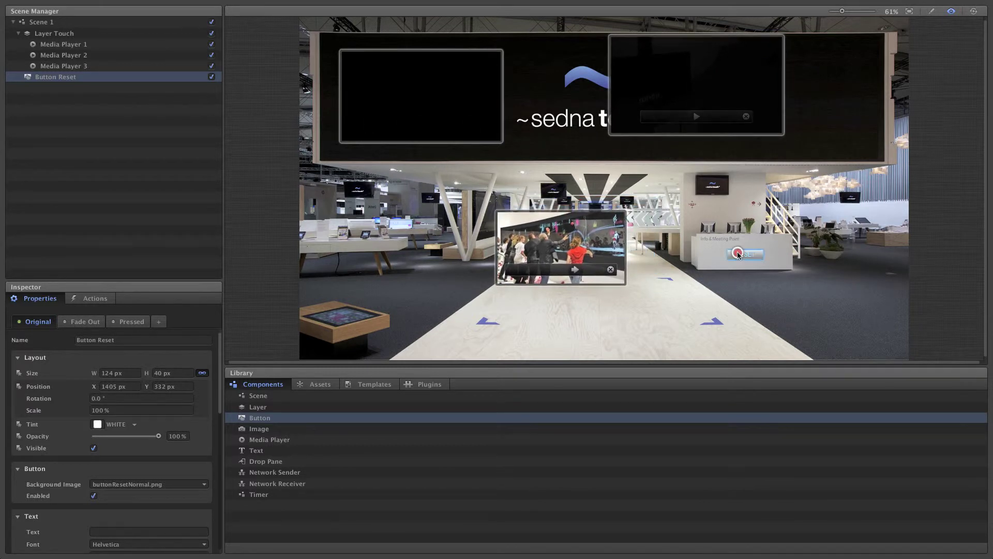
click(739, 255)
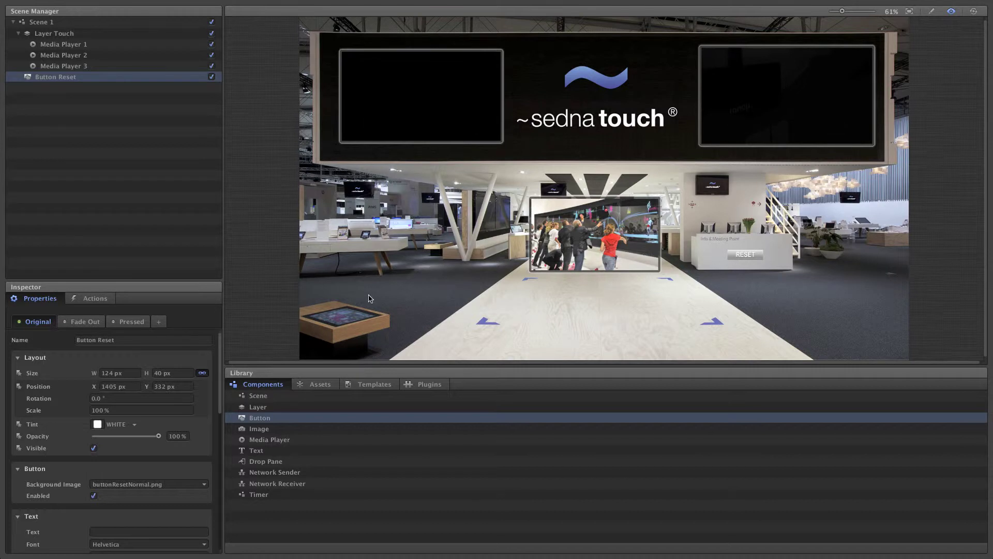
Add a new layer to Scene 1 and name it Template Touch.
click(79, 23)
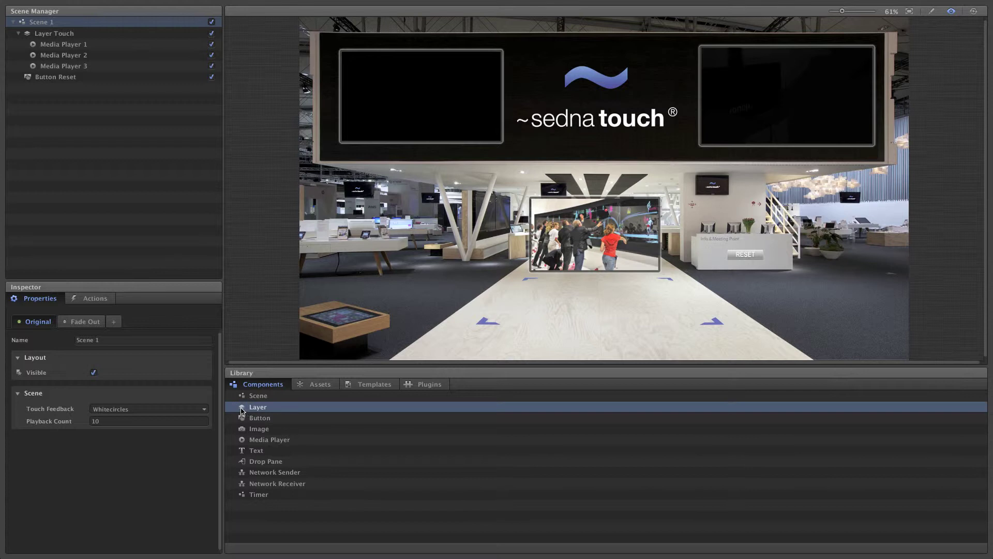
drag(241, 411, 481, 266)
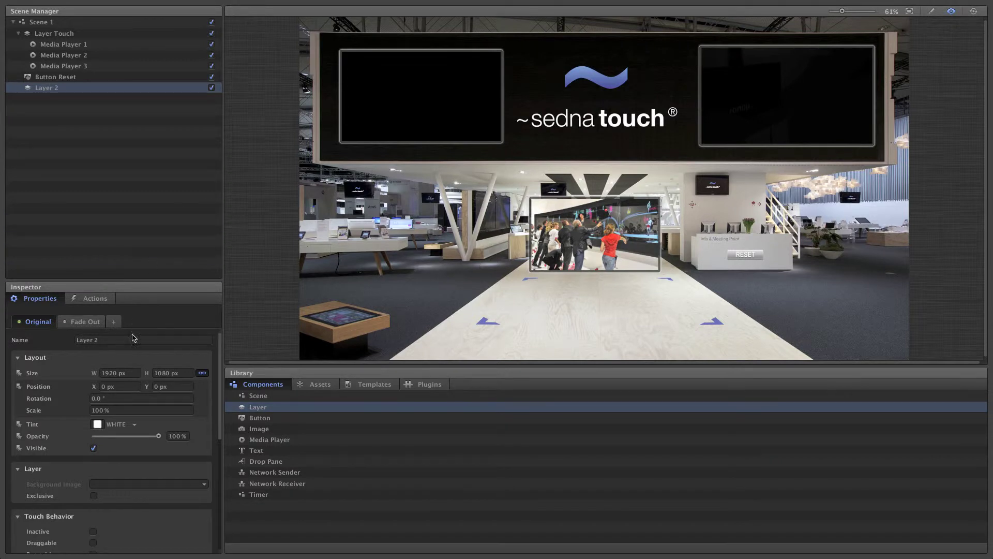
drag(123, 339, 33, 333)
text(Template Touch)
Nest Layer Touch and Button Reset inside the Template Touch layer.
drag(51, 33, 60, 87)
click(52, 34)
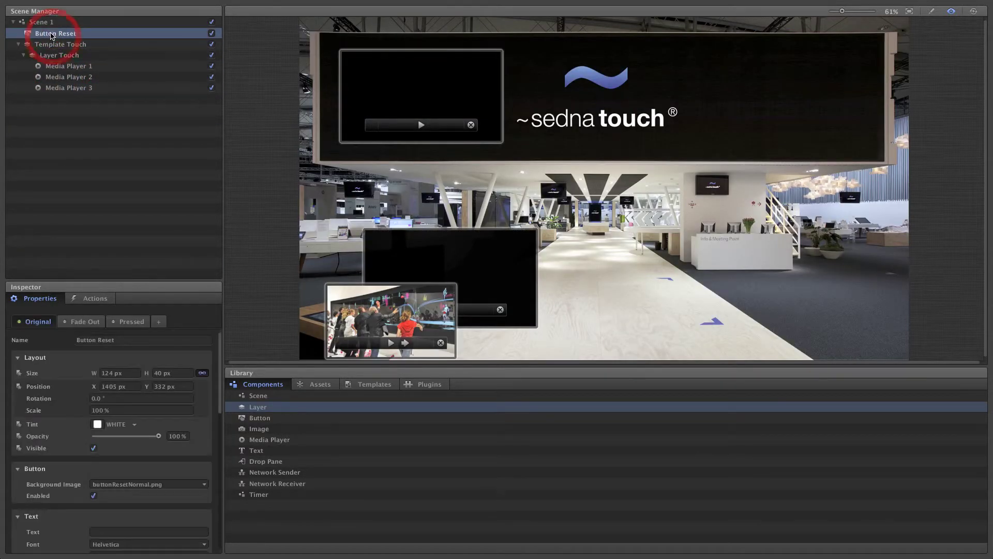
drag(52, 35, 45, 45)
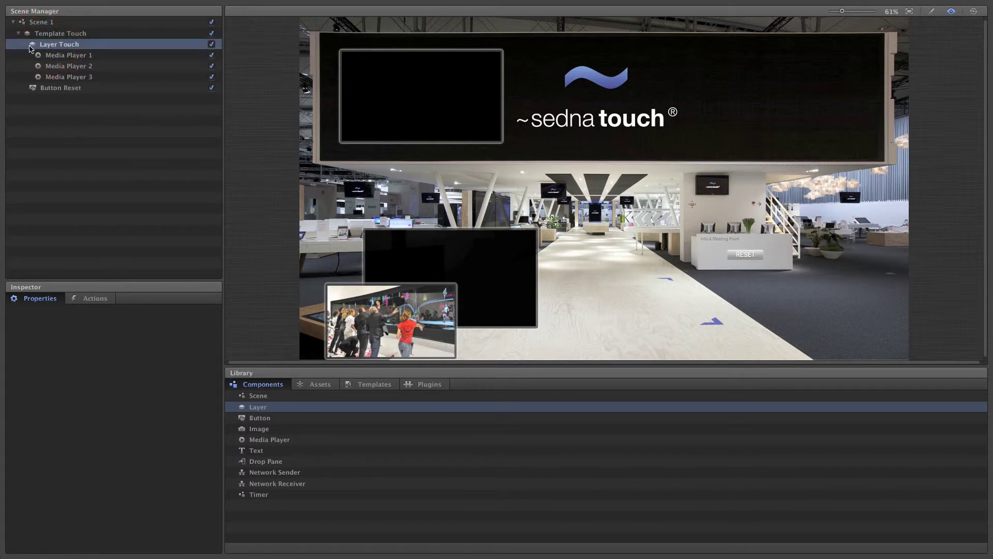
Create a reusable template from the Template Touch layer.
click(24, 44)
click(51, 33)
right_click(54, 36)
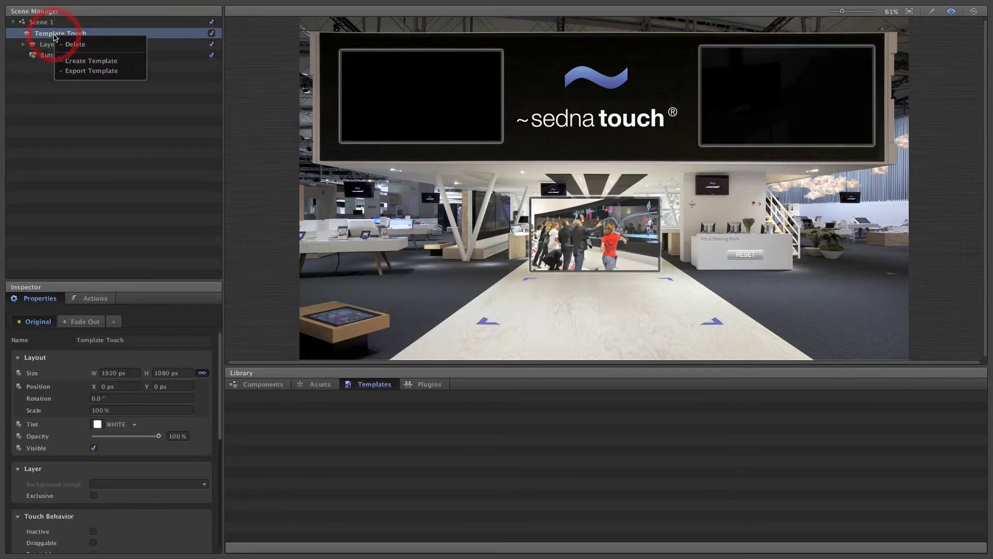
click(77, 61)
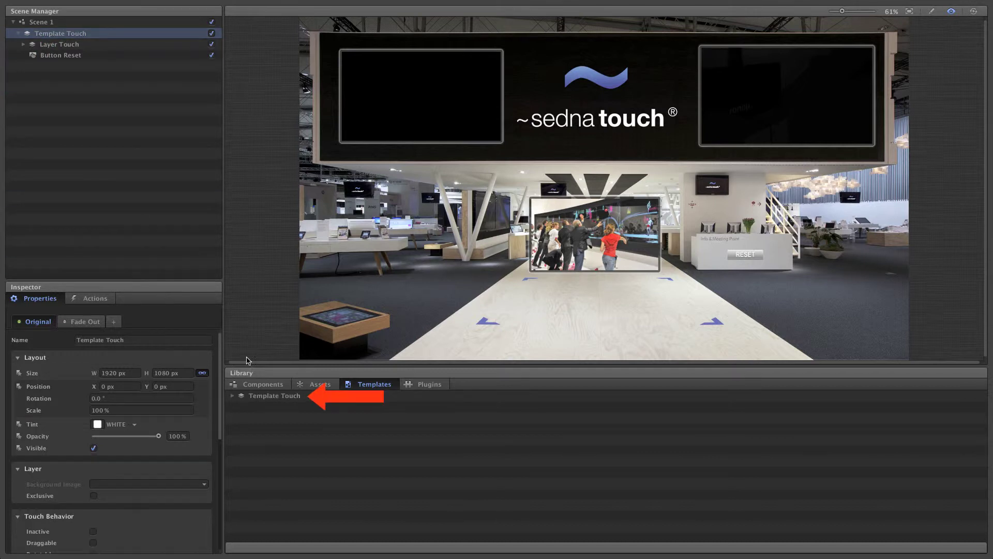
click(287, 398)
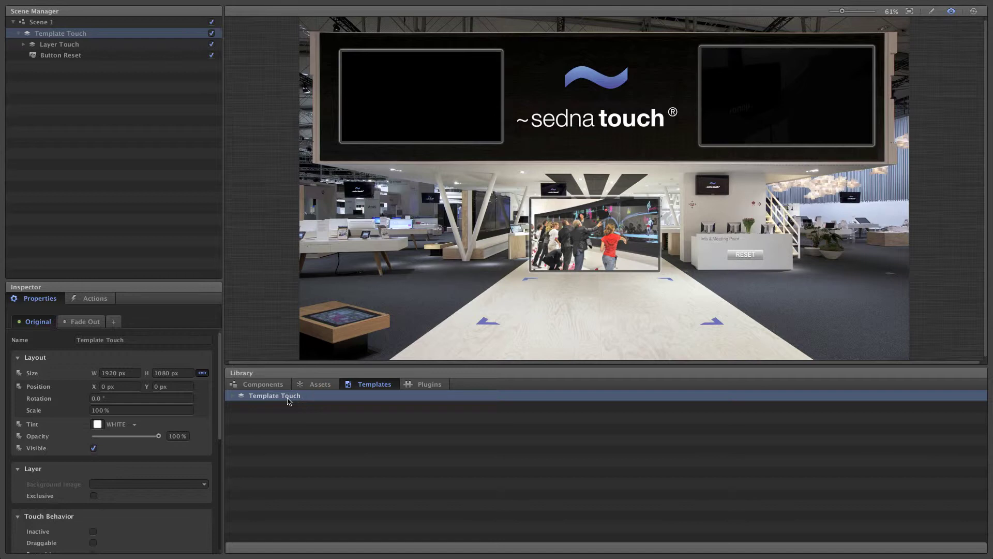
Add an instance of the Template Touch template to Scene 1 and hide the original Template Touch layer.
click(94, 22)
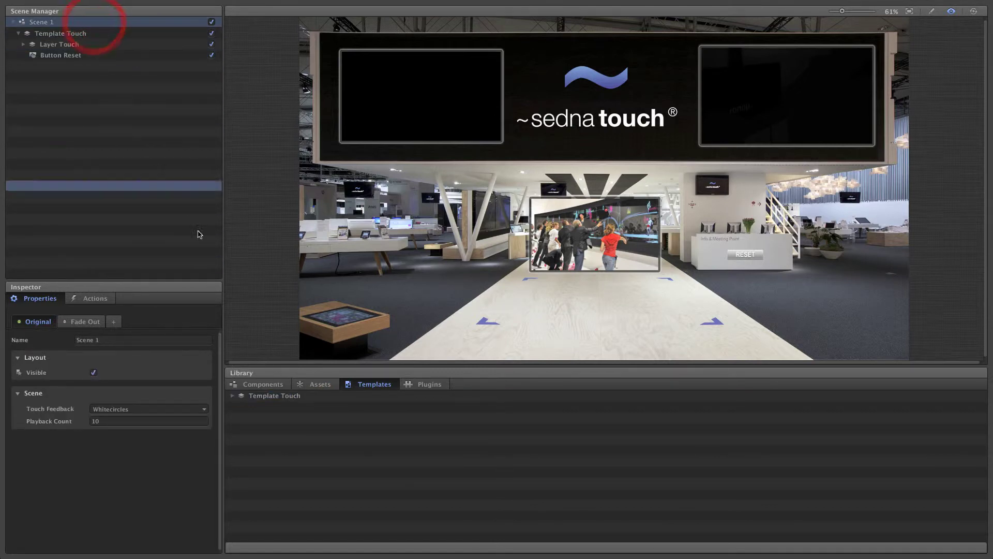
drag(261, 395, 481, 243)
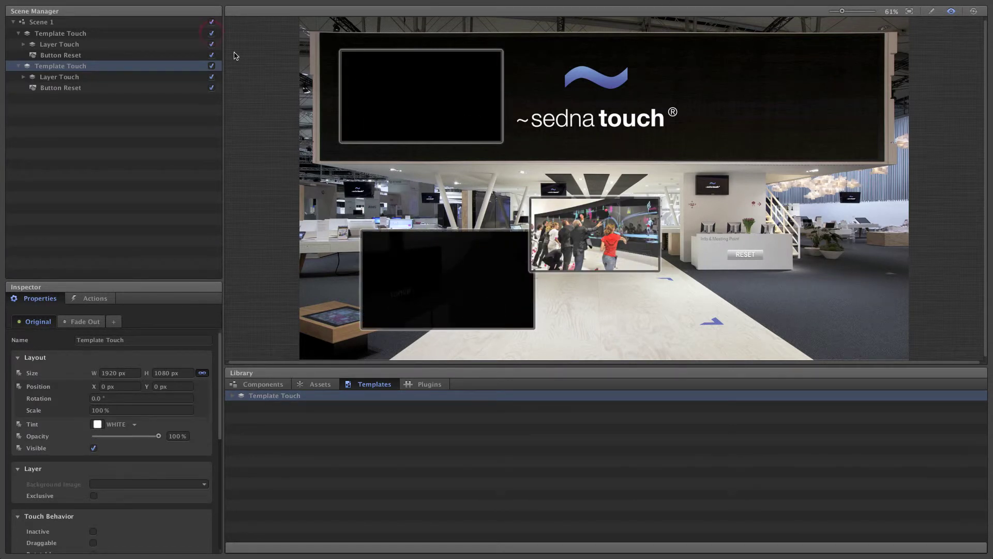
click(212, 33)
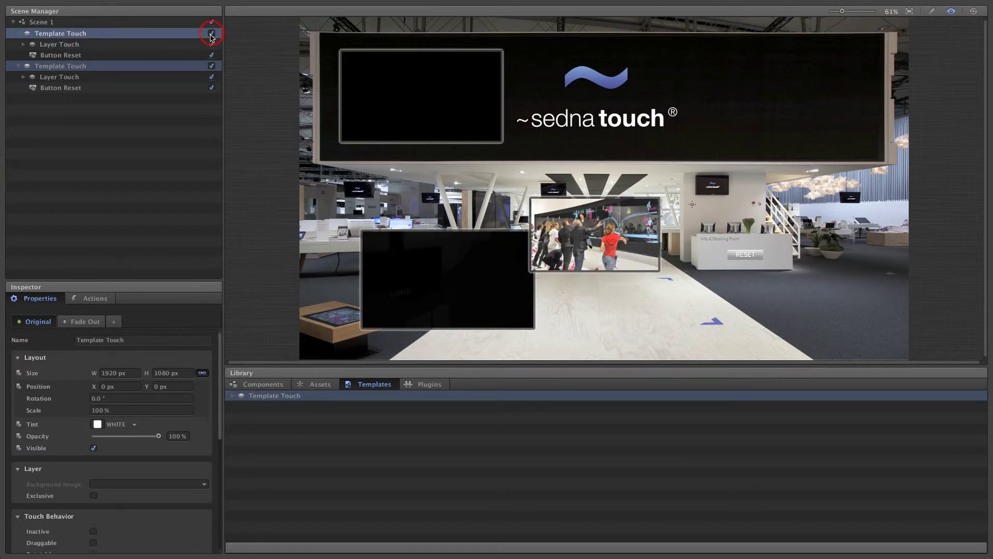
click(931, 12)
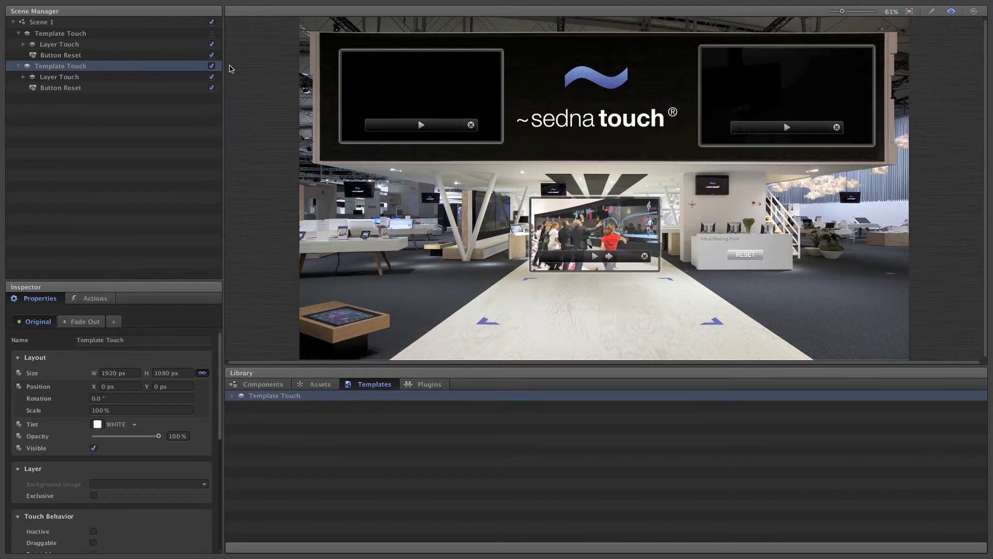
Rename the template copy as Template Presenter and its nested touch layer as Layer Presenter.
click(156, 340)
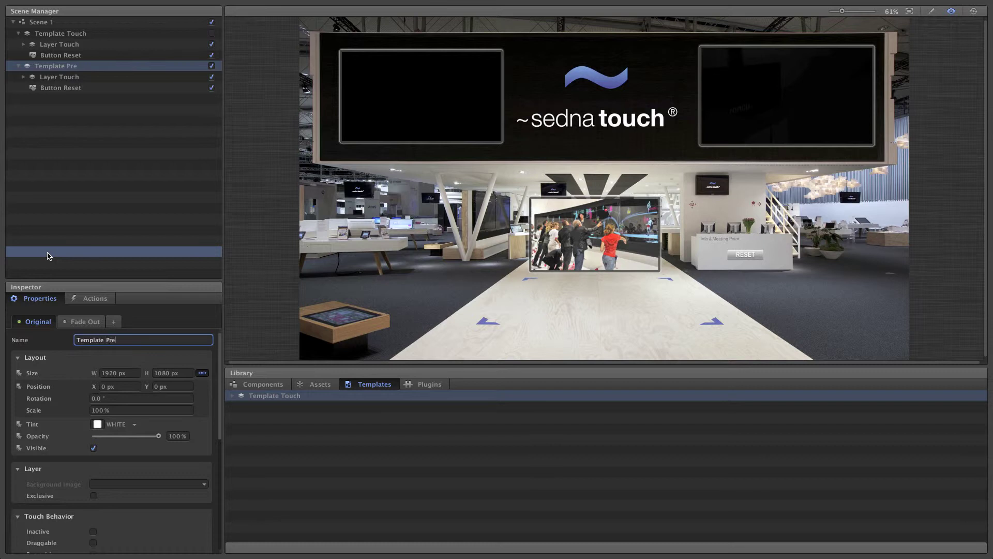
click(48, 77)
double_click(100, 340)
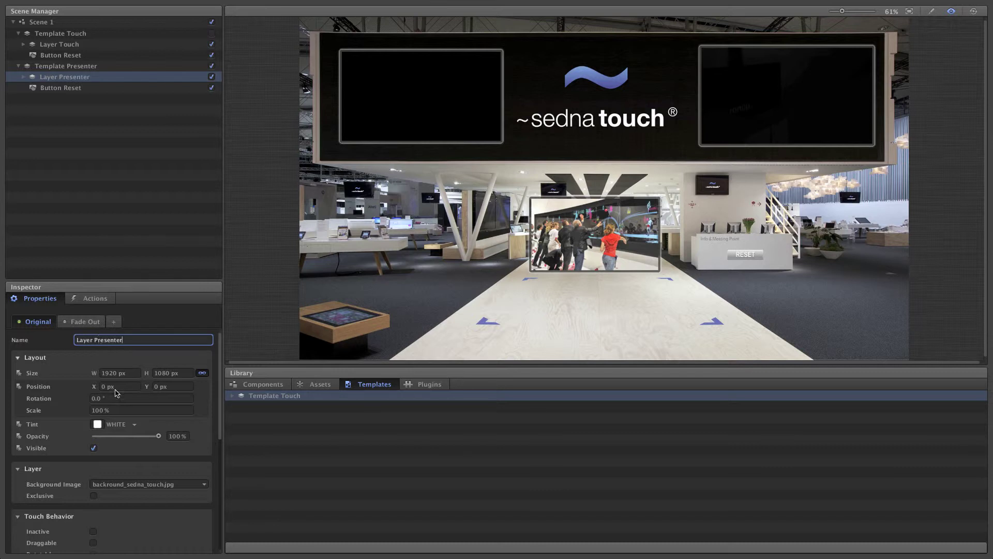
Set Layer Presenter's background image to backround_sedna_presenter.jpg.
click(126, 483)
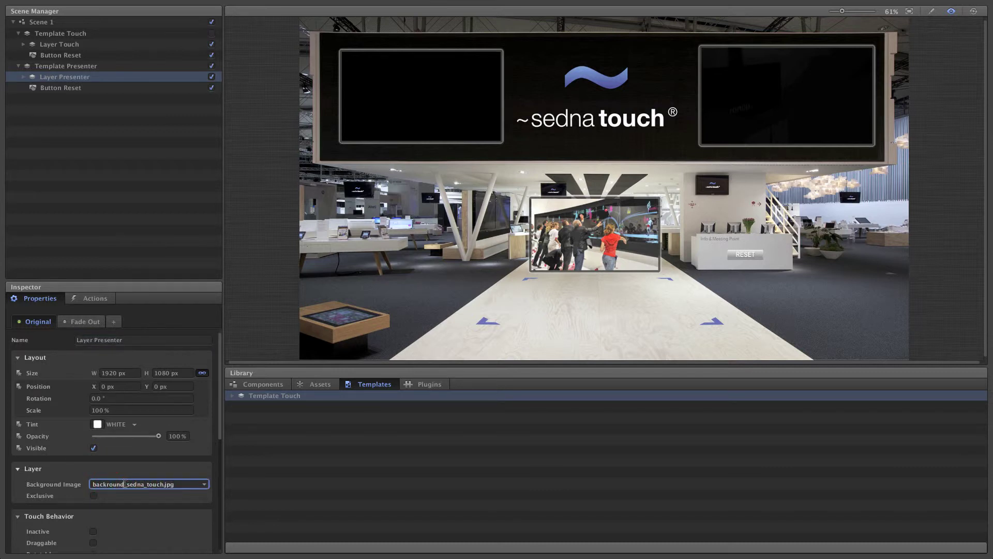
click(124, 483)
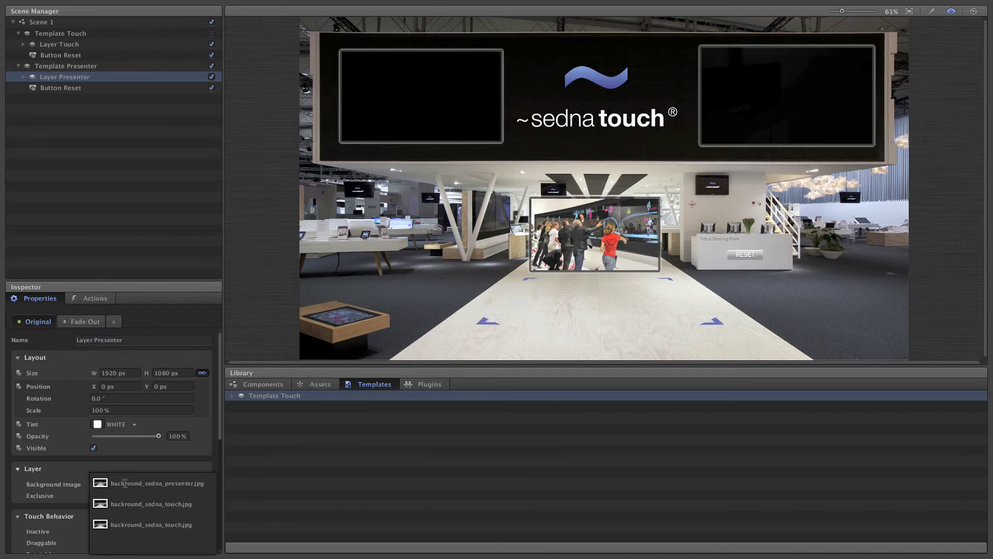
click(125, 483)
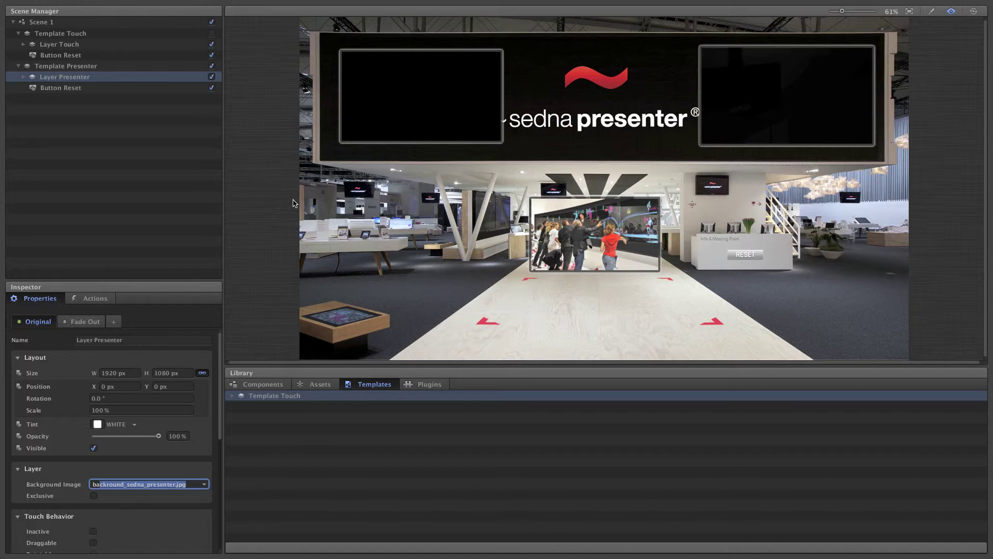
Place plaettchen_touch_hl.png from the imported _Touch Buttons assets on the scene's central walkway, below the middle media player.
click(320, 384)
click(271, 397)
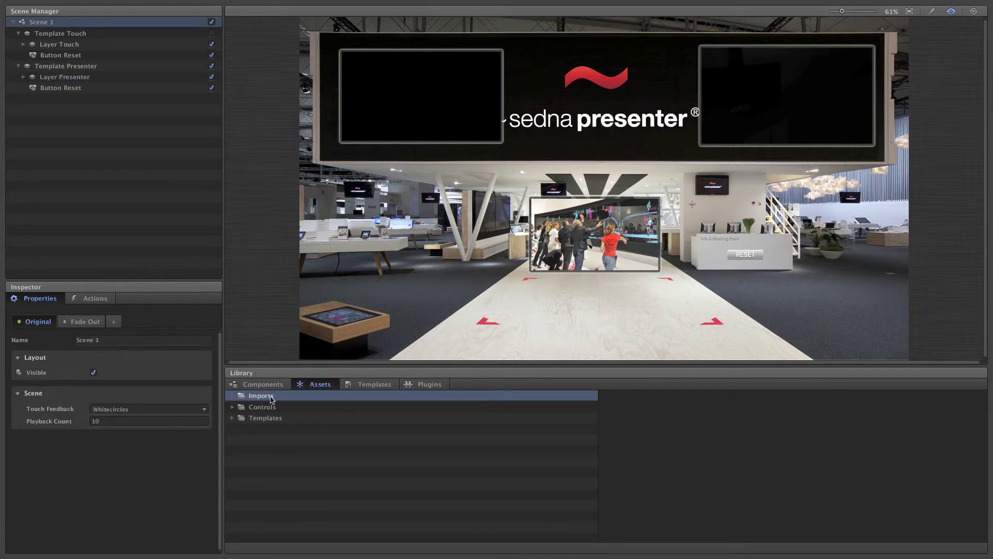
click(232, 396)
click(238, 406)
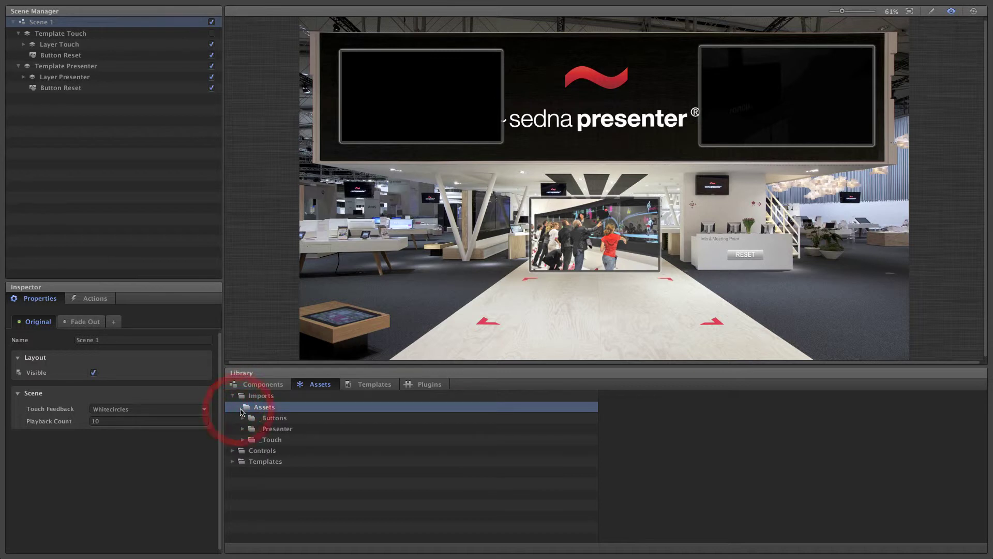
click(246, 439)
click(246, 430)
click(246, 439)
click(243, 439)
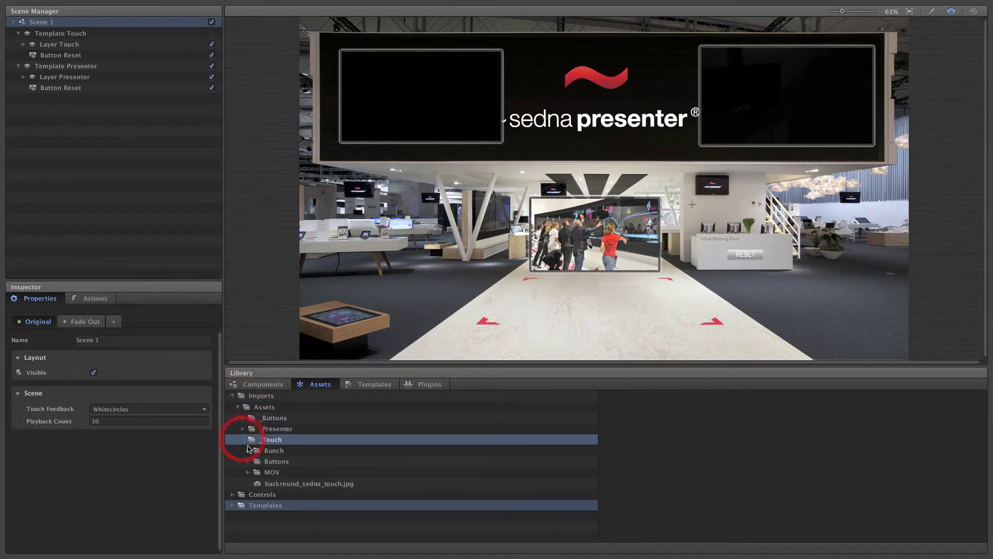
click(248, 462)
click(248, 461)
click(276, 472)
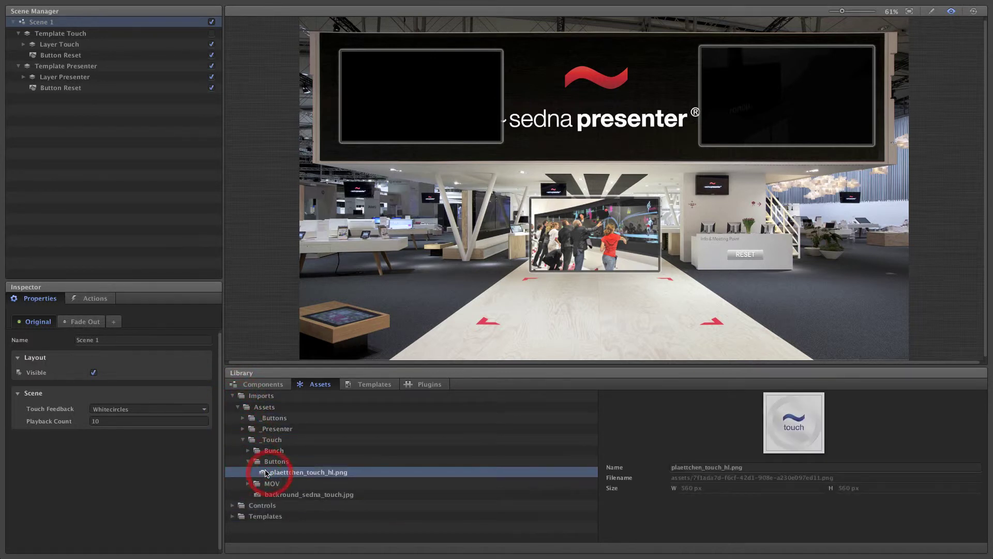
drag(276, 474, 593, 313)
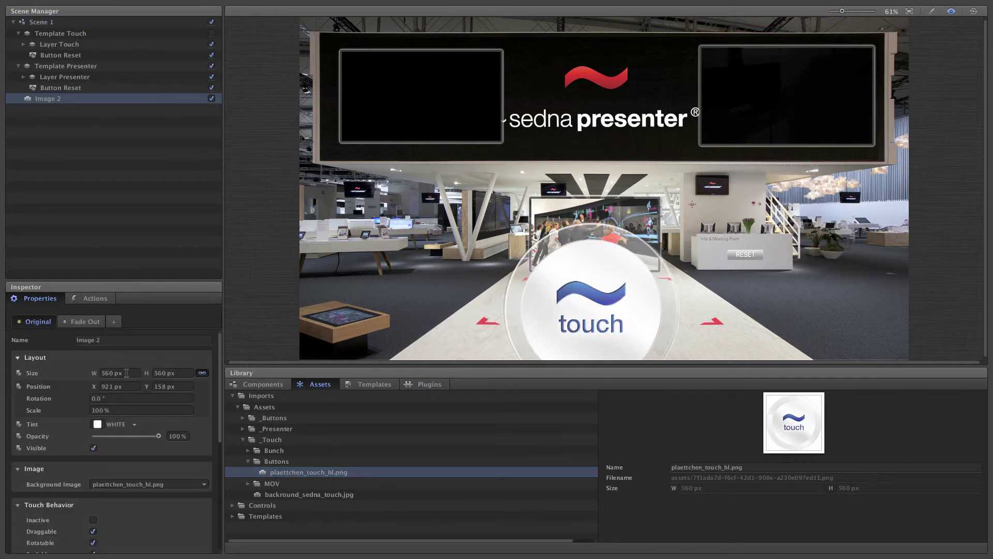
Resize the touch button image to 176 × 176 px and move it to about X 944, Y 127 px.
mouse_move(126, 373)
mouse_down()
mouse_move(61, 371)
mouse_move(121, 370)
mouse_move(110, 368)
mouse_up()
click(932, 12)
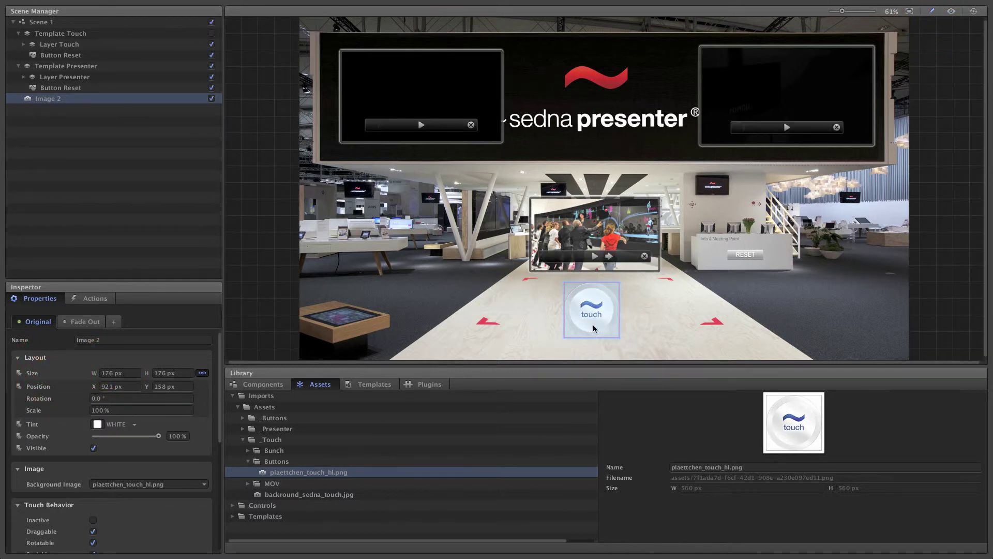
drag(592, 312, 599, 322)
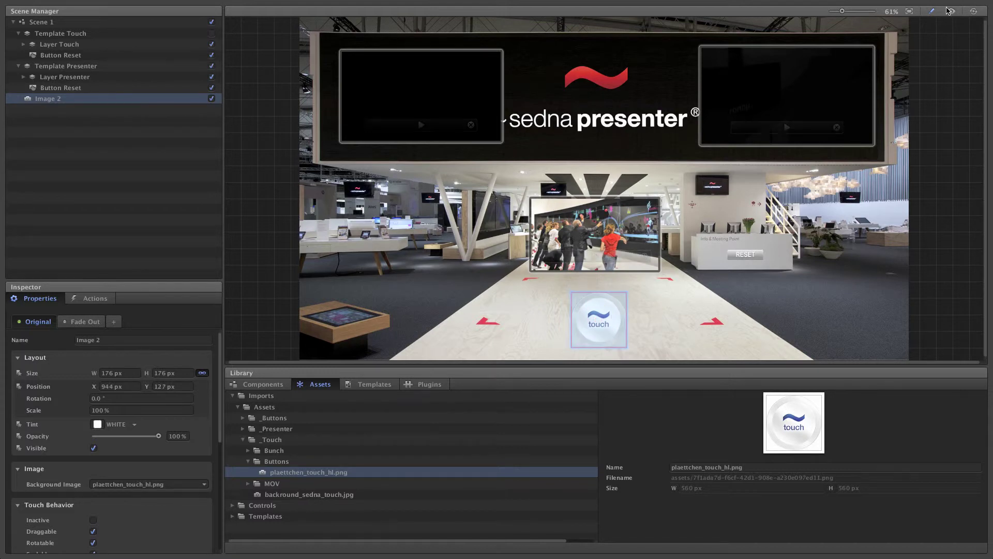
click(950, 12)
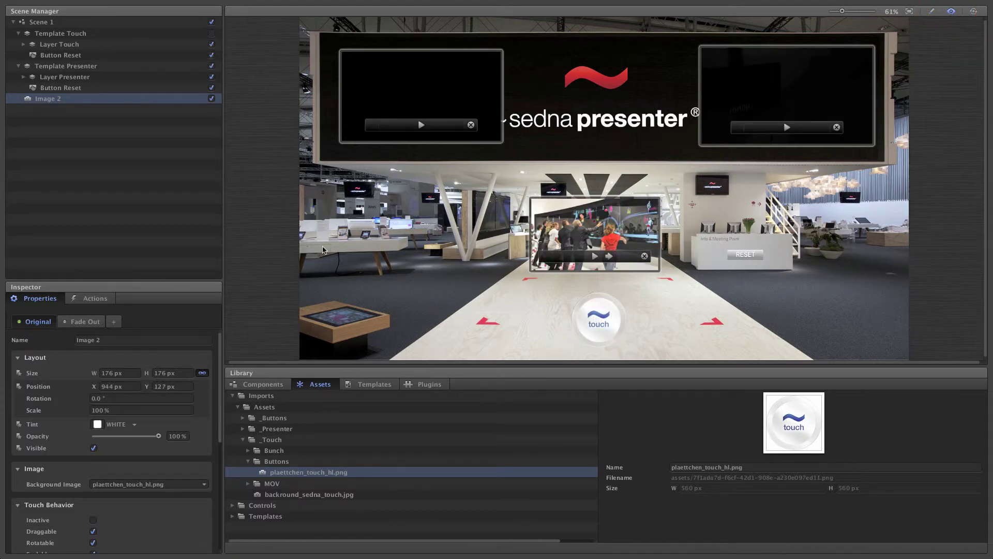
Rename the touch button image as Button Switch.
click(88, 300)
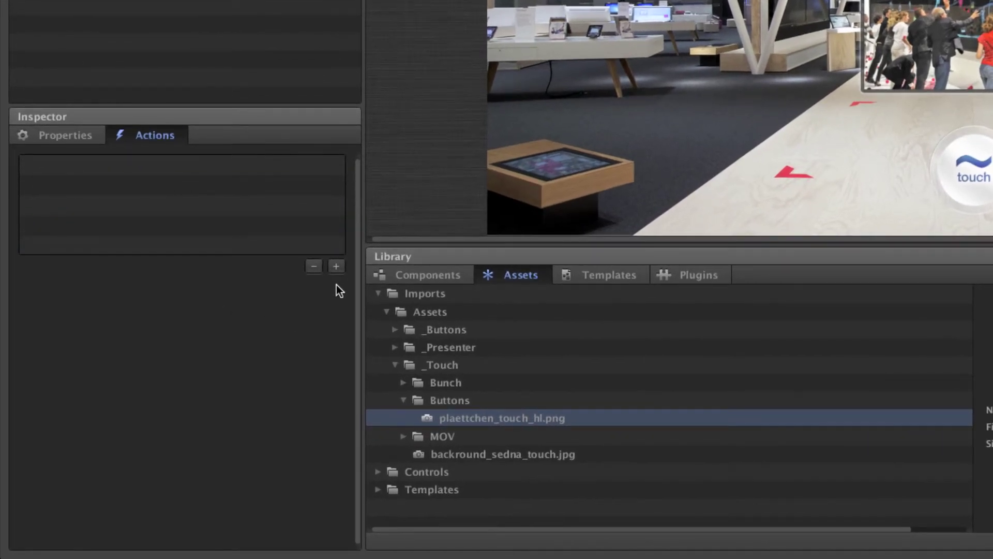
click(76, 137)
click(148, 203)
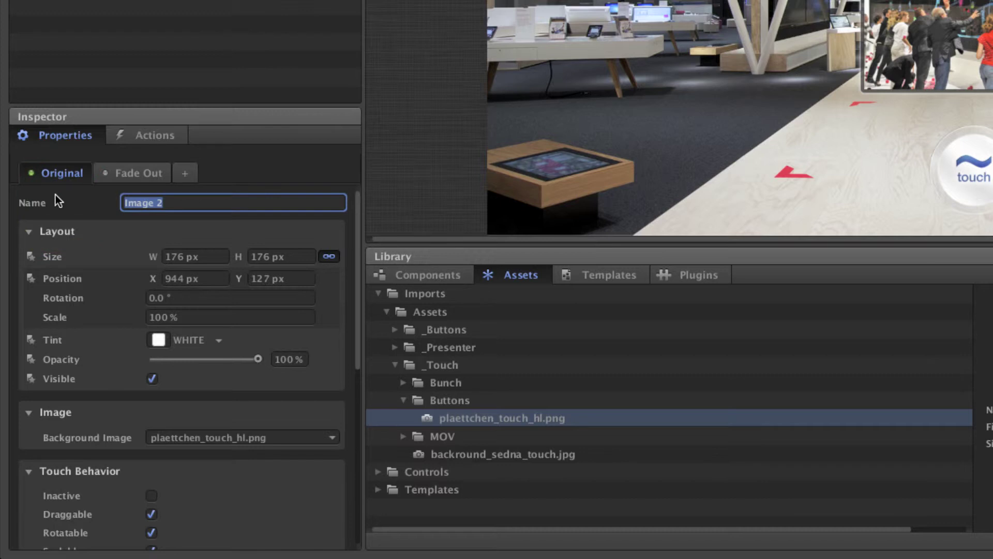
text(Button Switch)
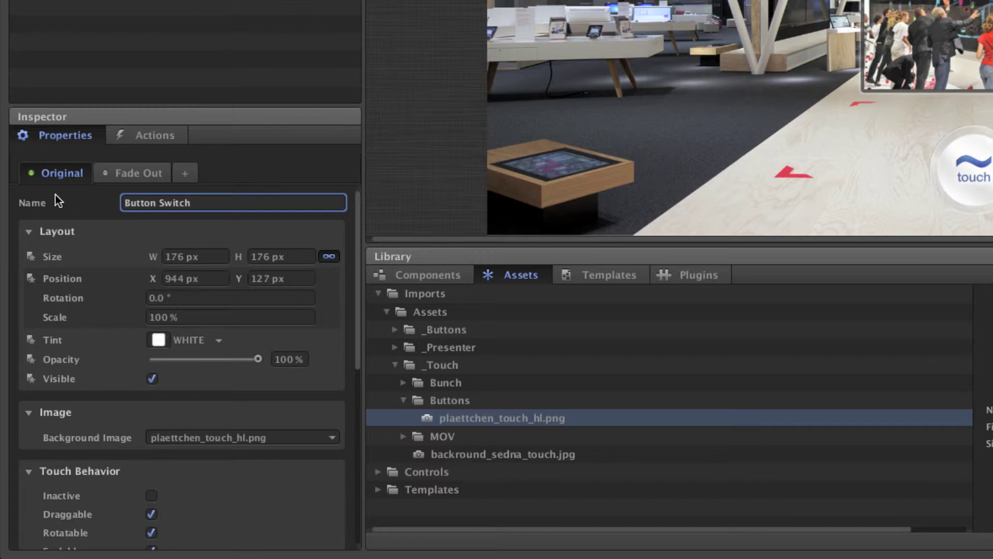
Add a Toggle Visible action to Button Switch on the Clicked event, with Template Touch as receiver.
click(129, 134)
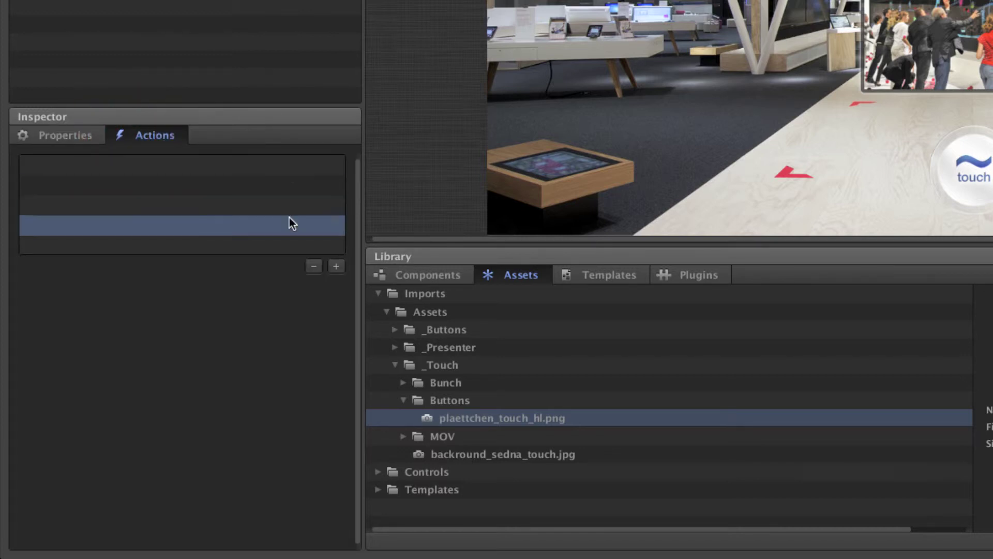
click(337, 267)
click(392, 353)
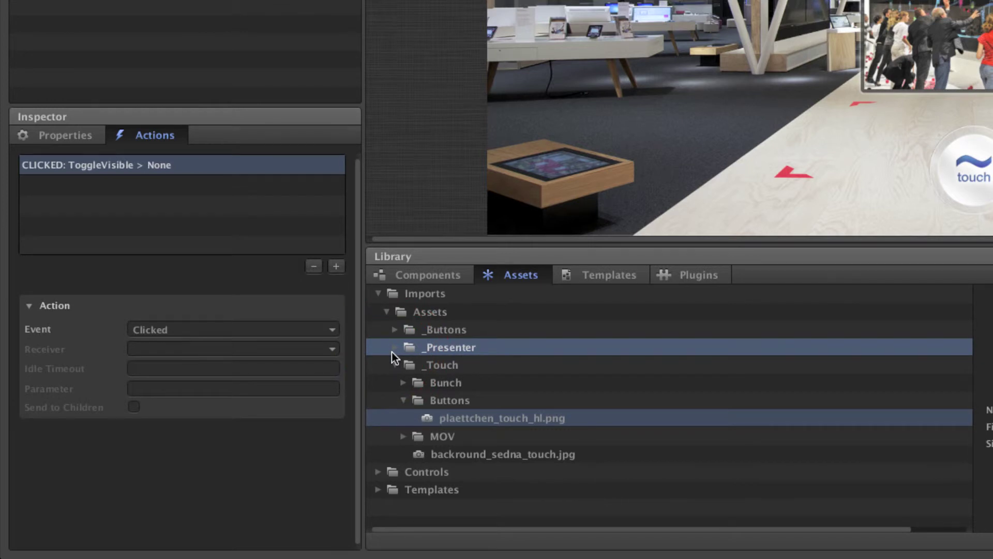
click(333, 347)
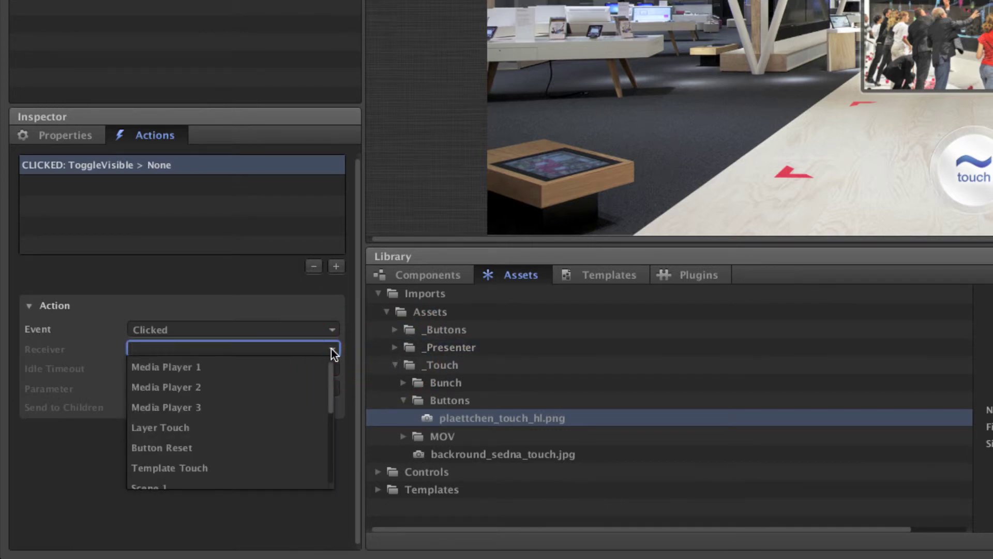
click(223, 461)
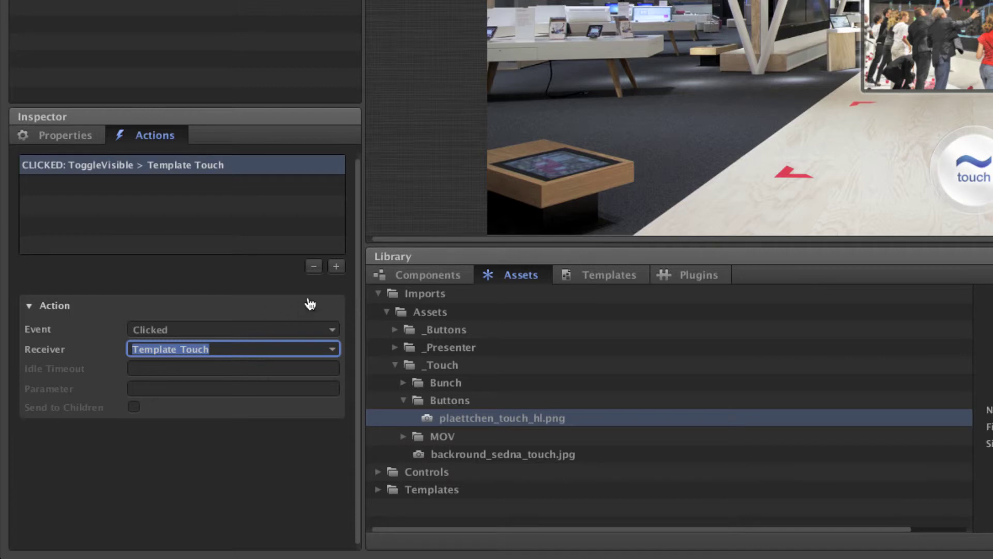
Add a second Clicked Toggle Visible action to Button Switch, with Template Presenter as receiver.
click(336, 267)
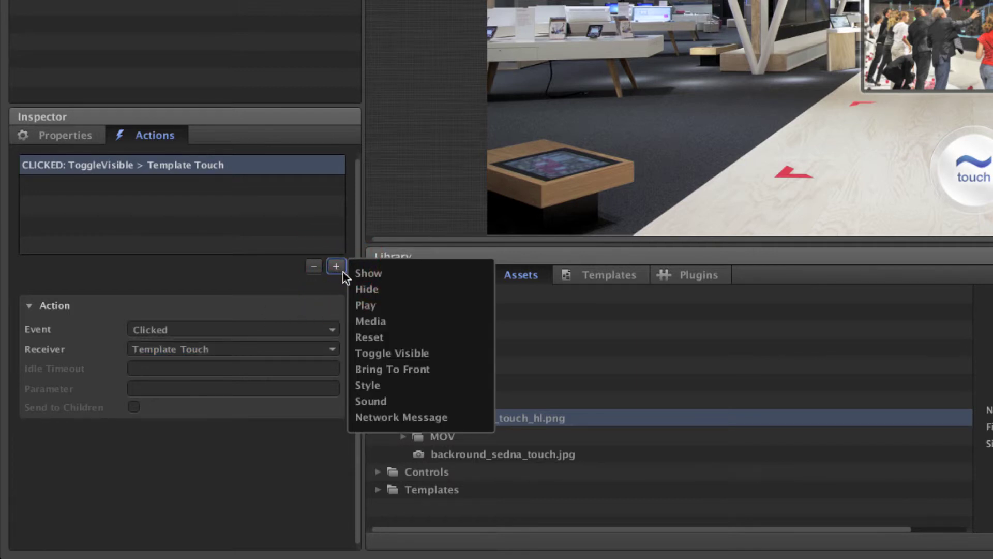
click(368, 353)
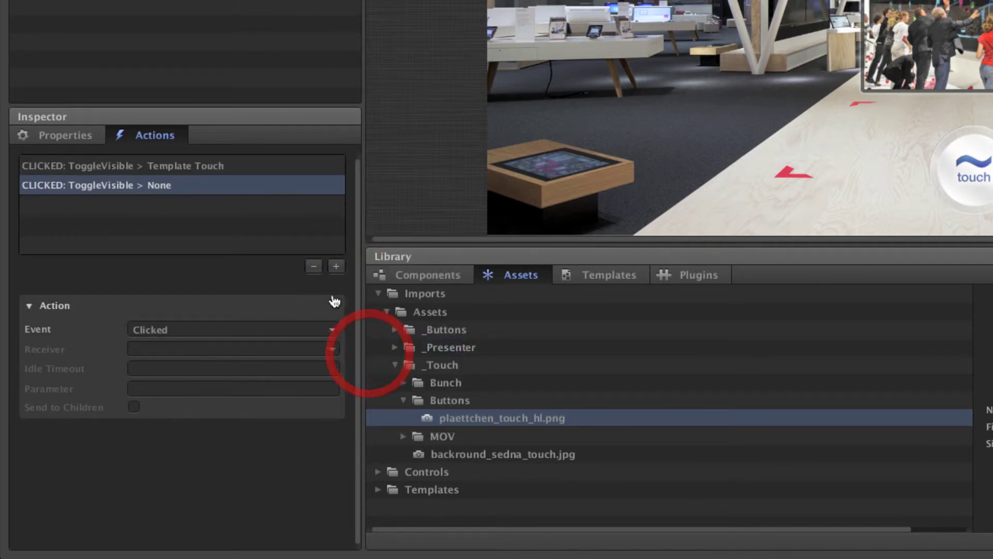
click(331, 345)
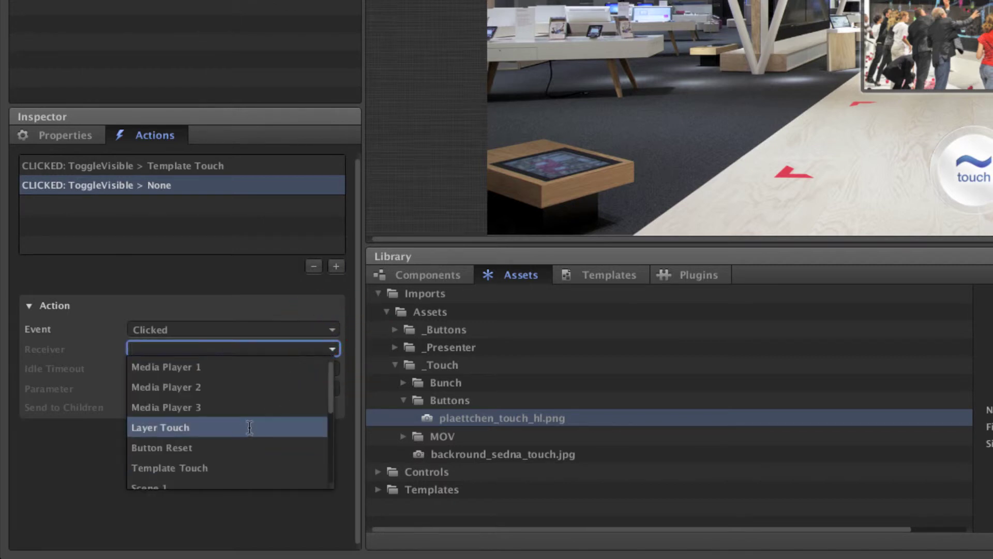
scroll(251, 425, up, 3)
scroll(249, 427, down, 3)
click(227, 467)
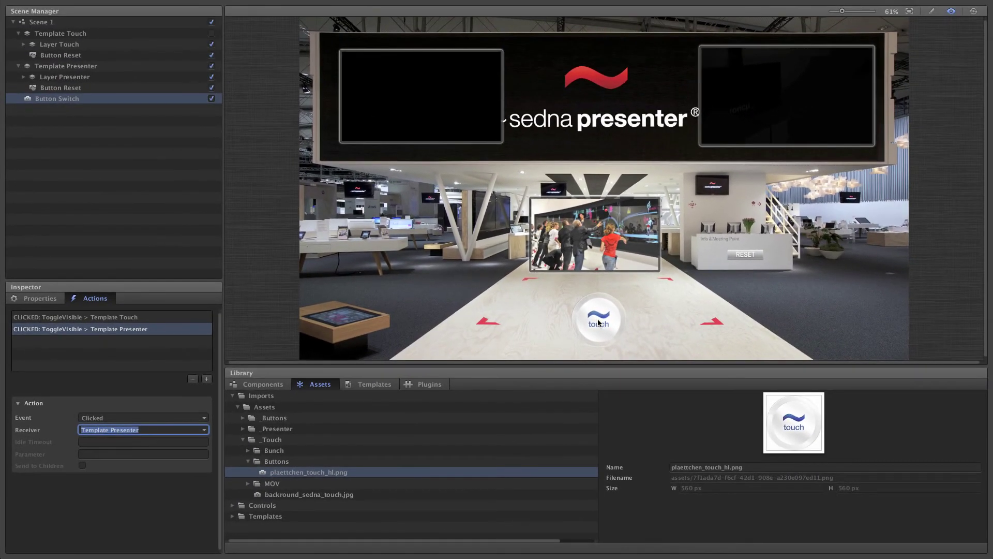
Test Button Switch in the live scene by switching between the Presenter and Touch templates.
click(745, 263)
click(597, 319)
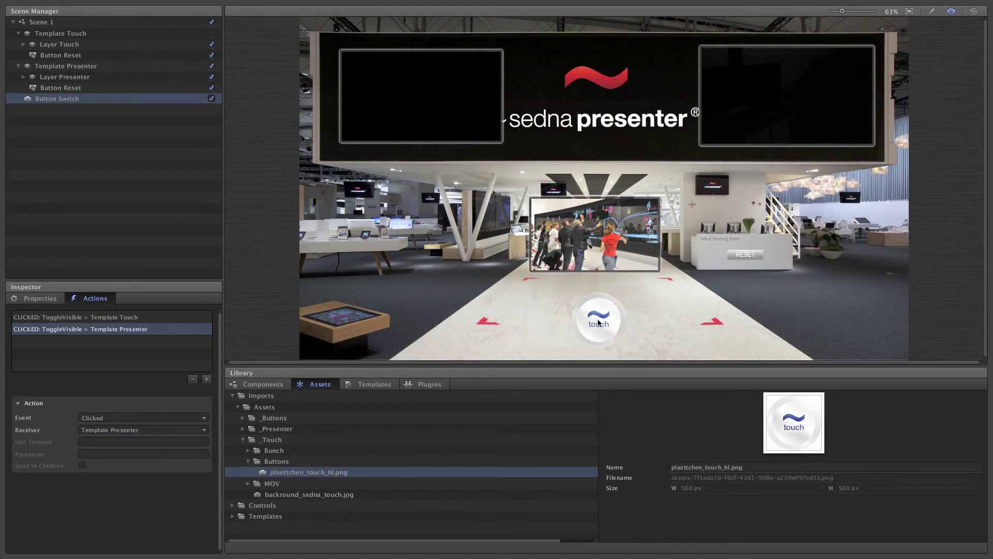
click(597, 318)
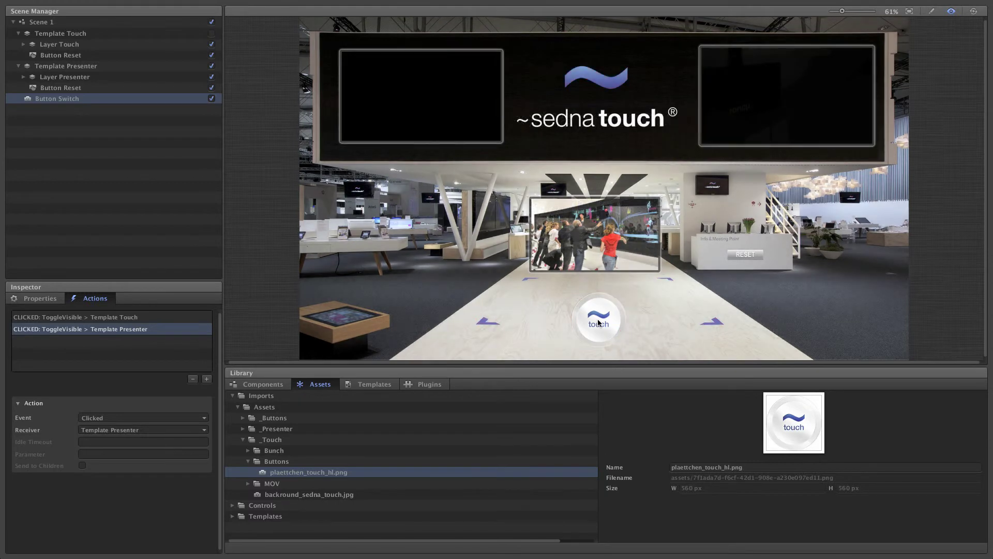
click(597, 319)
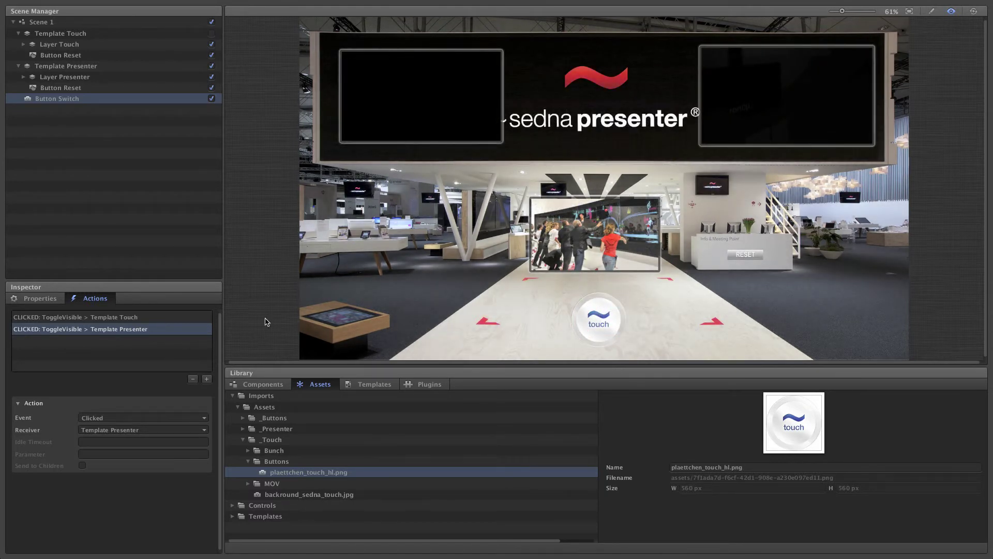
Add a custom style named Switch to Button Switch and set its background image to plaettchen_presenter_hl.png.
click(52, 298)
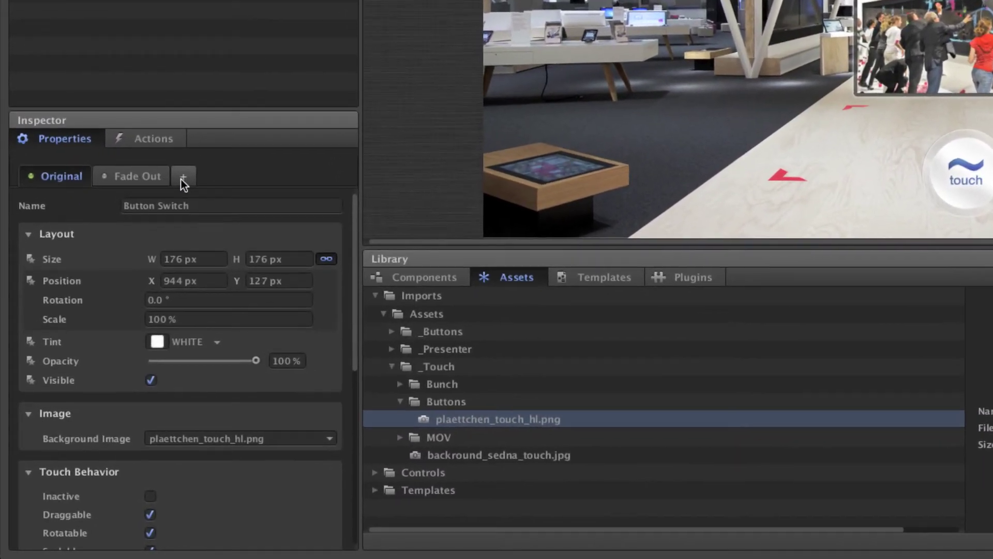
click(118, 310)
double_click(124, 203)
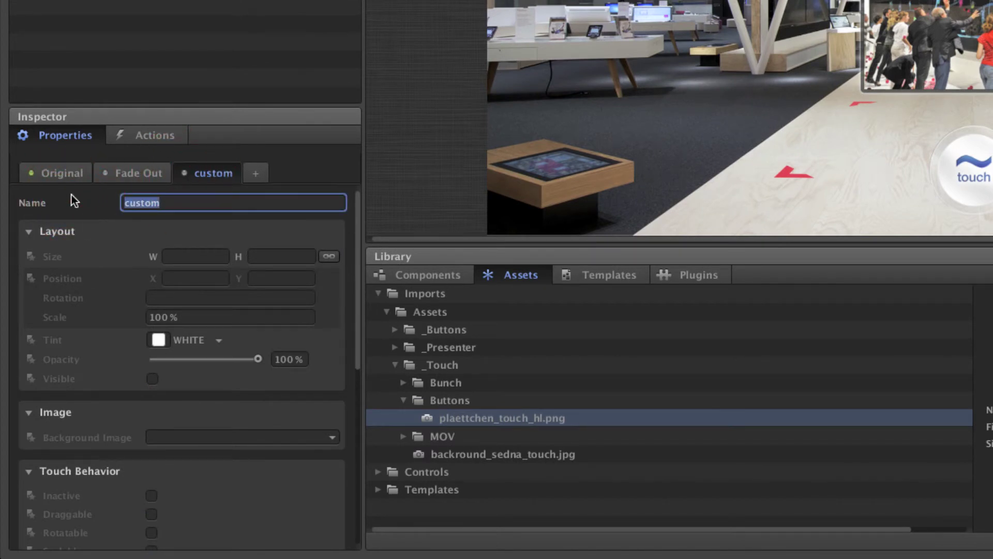
text(Switch)
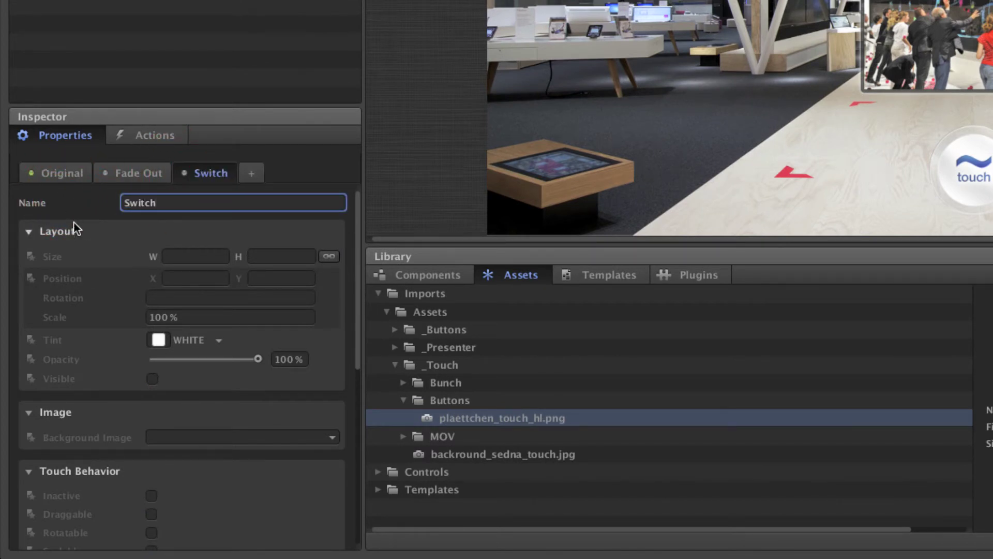
click(169, 431)
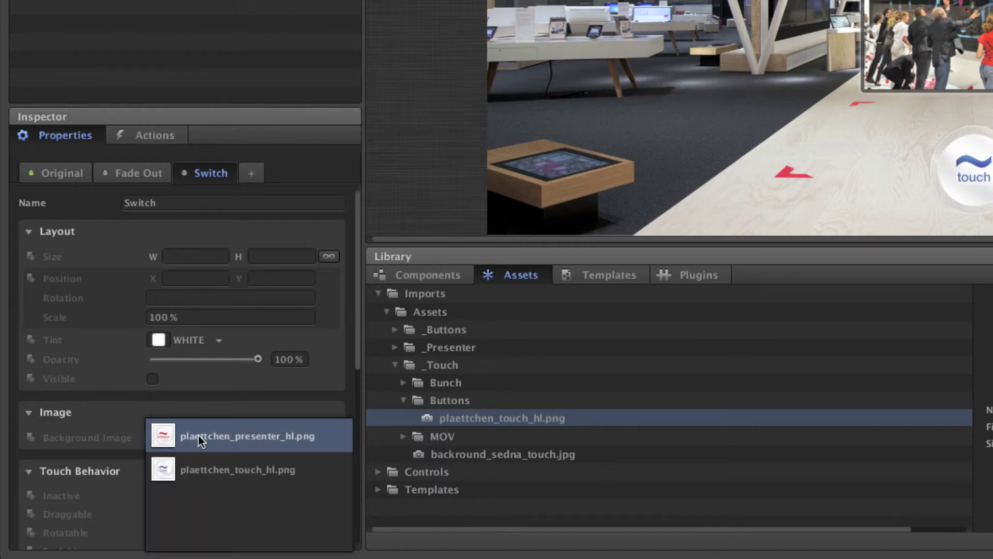
click(196, 436)
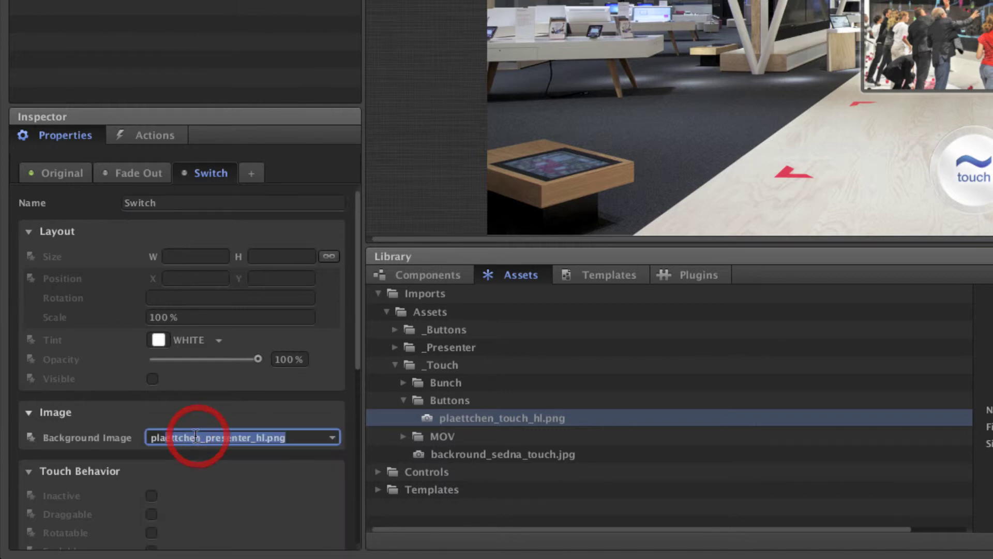
Add a Clicked Style action that toggles the Switch style on Button Switch, and test the button in the scene.
click(147, 129)
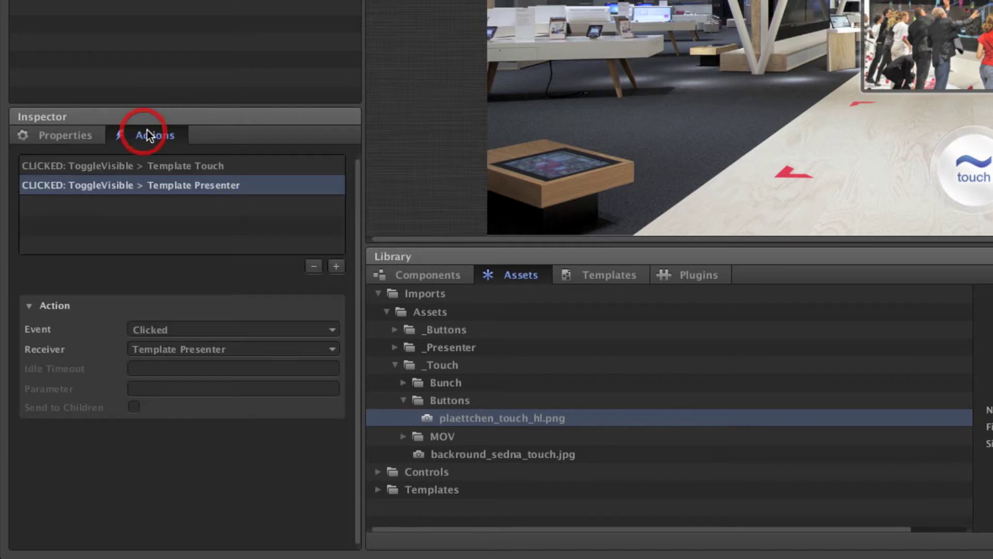
click(337, 267)
click(382, 383)
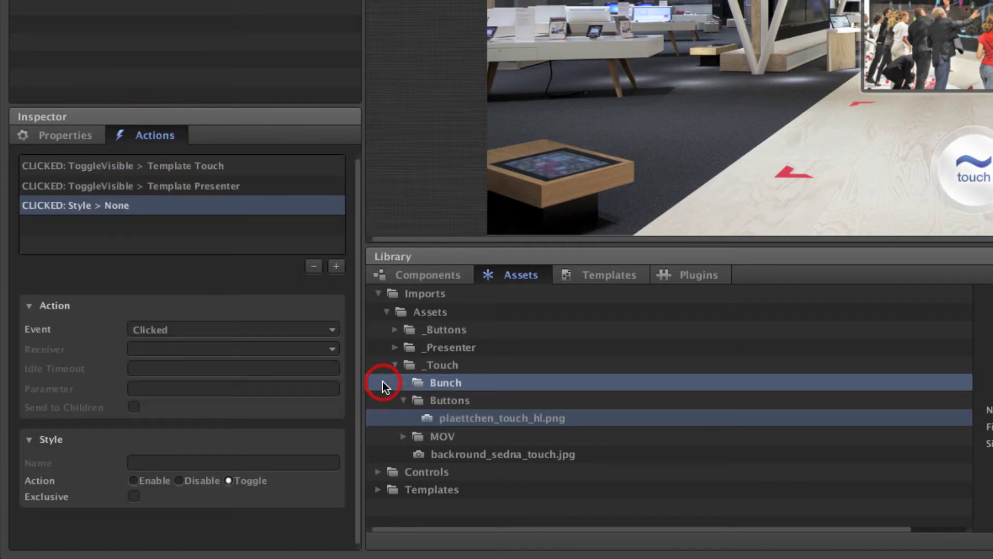
click(333, 348)
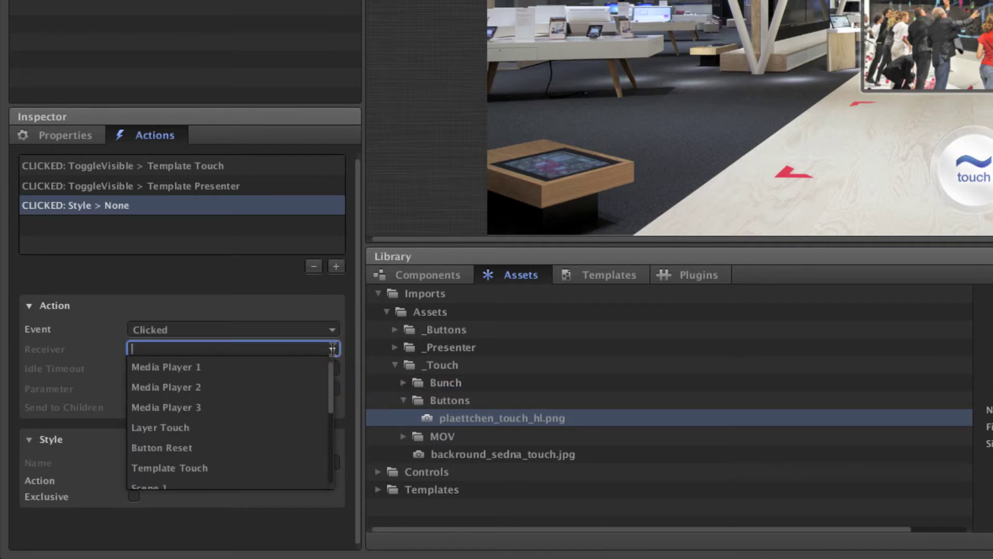
text(Button Switch)
click(173, 405)
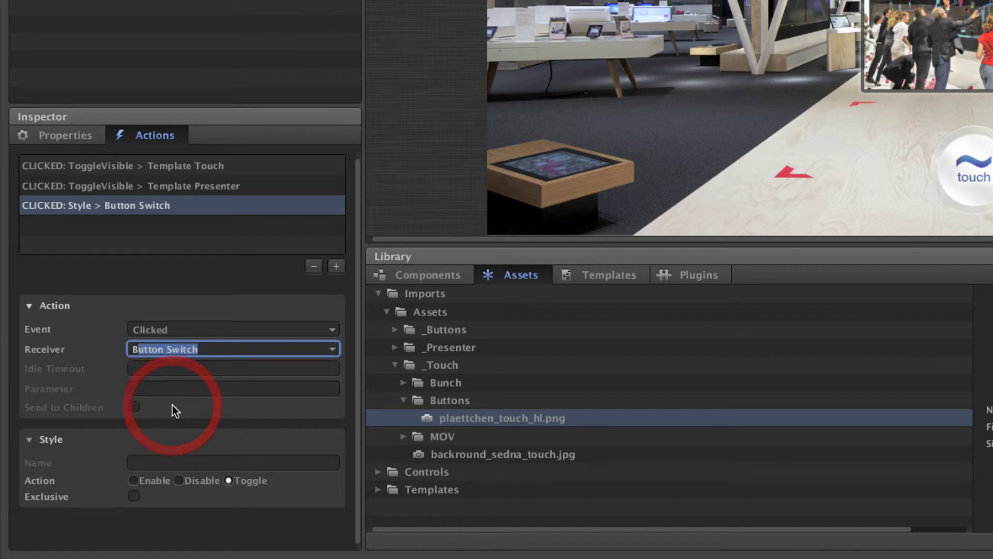
click(159, 460)
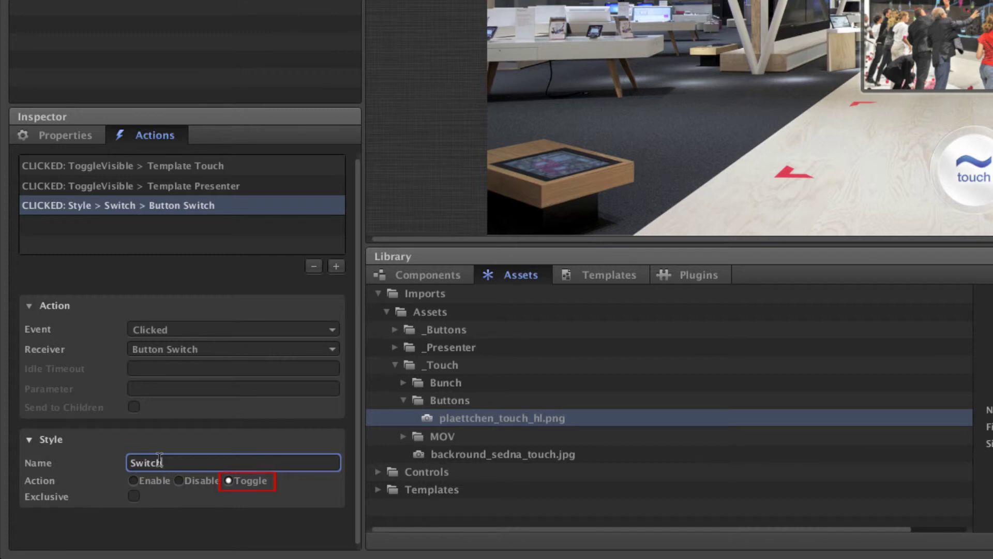
text(Switch)
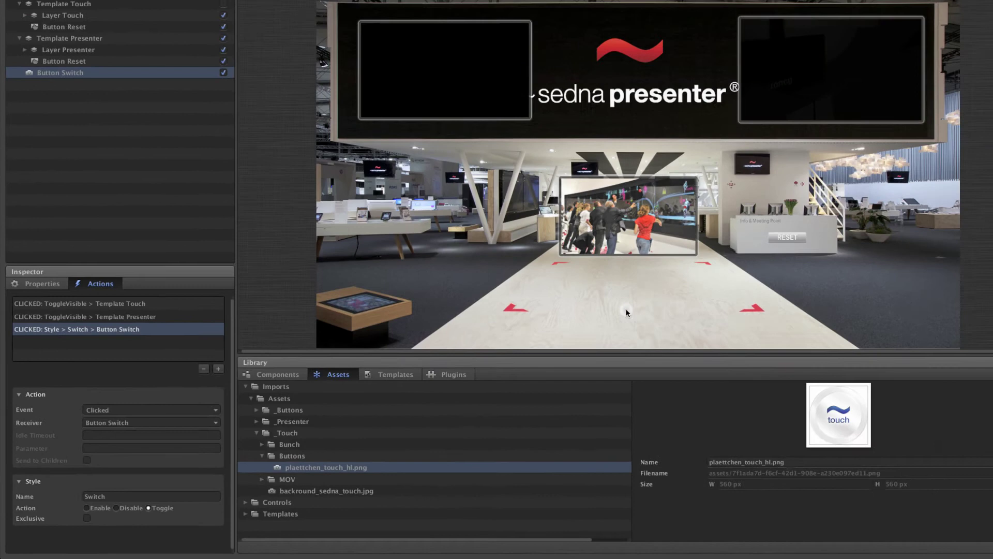
click(626, 312)
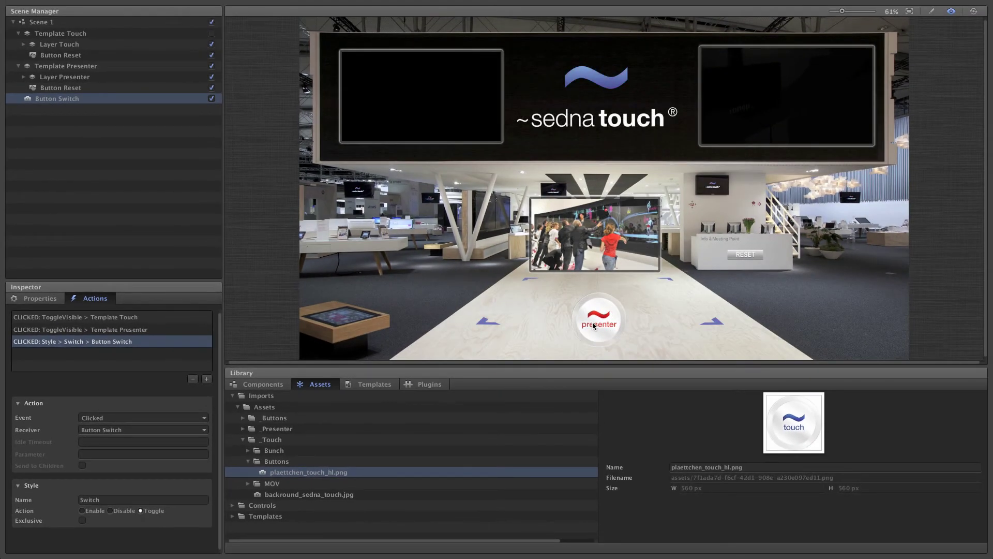
click(593, 322)
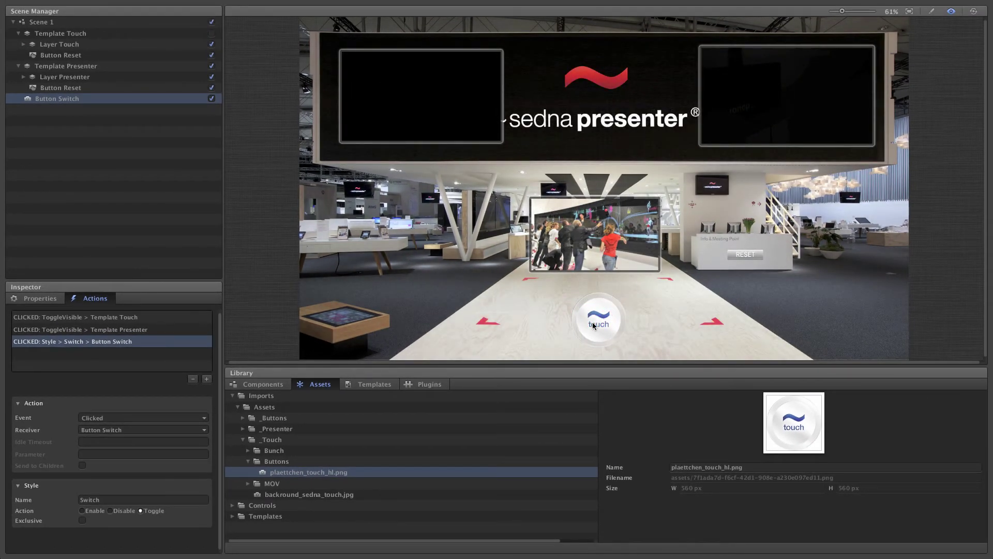
Toggle Button Switch in the live scene to check its image swap between the Touch and Presenter templates.
click(593, 324)
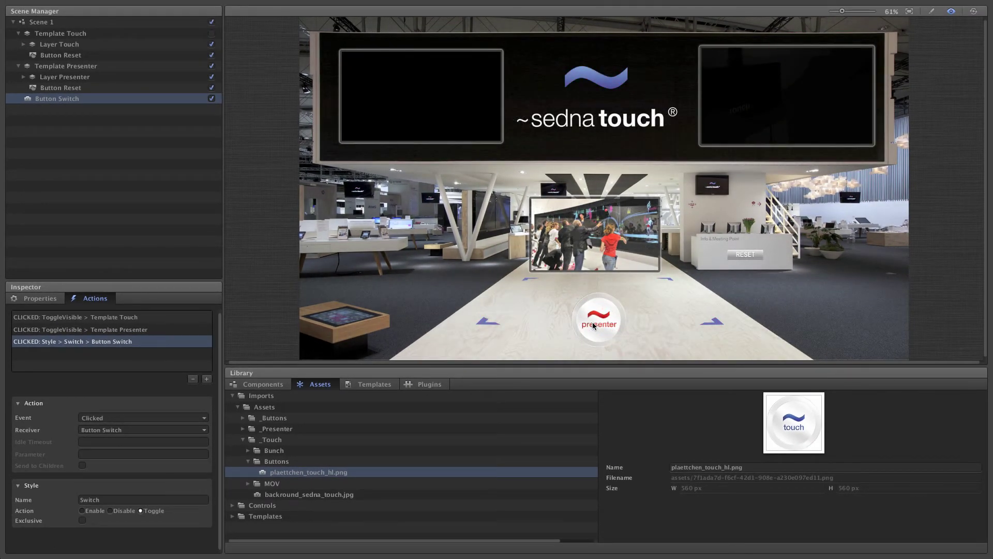
click(594, 324)
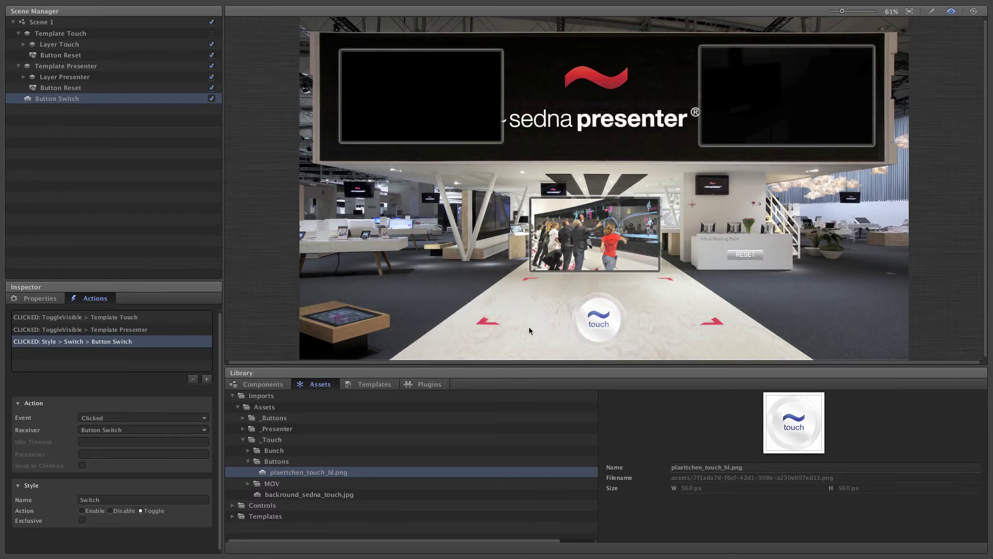
Set the X rotation of Button Switch to 40° in its Original style and test the tilted button in the scene.
click(54, 299)
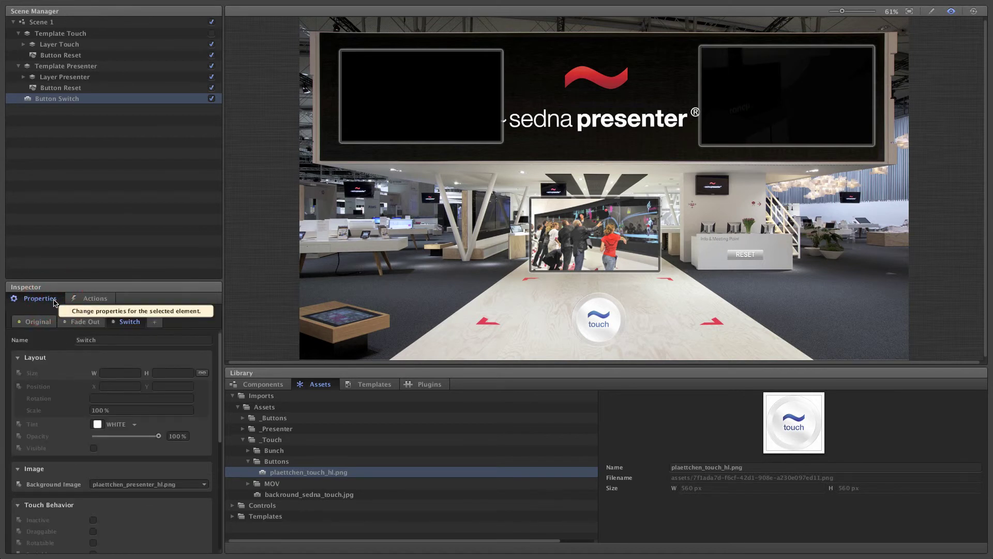
click(23, 80)
click(52, 131)
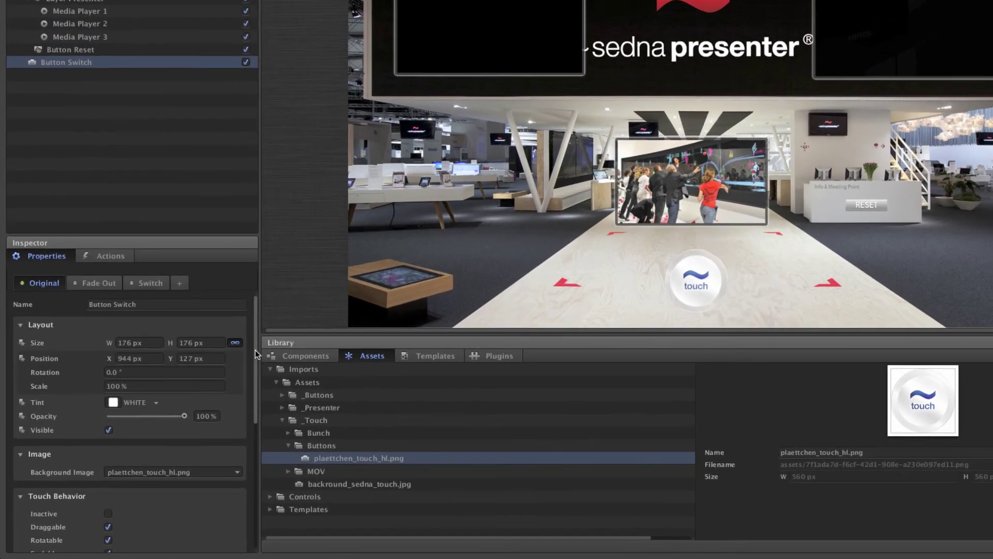
drag(232, 387, 224, 504)
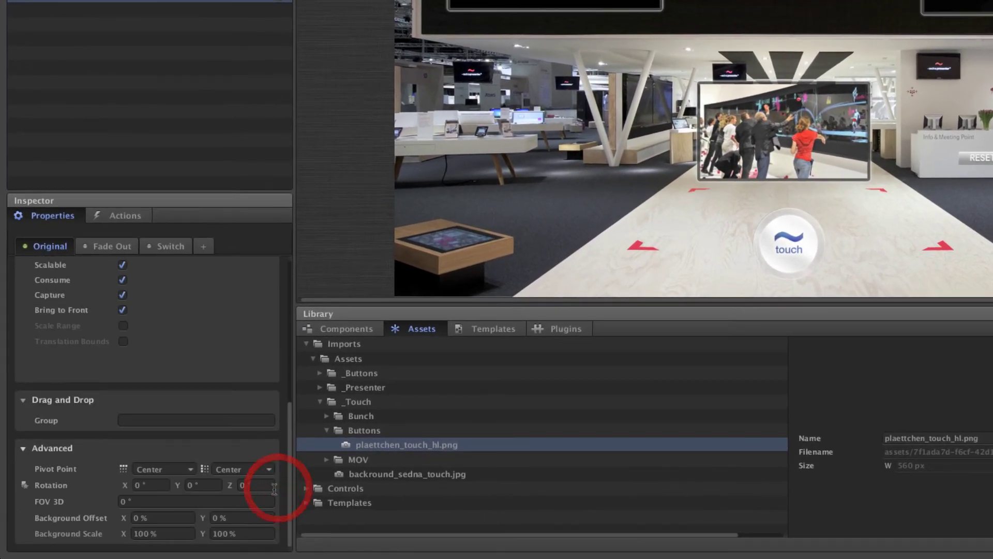
click(155, 484)
text(6)
drag(168, 484, 175, 485)
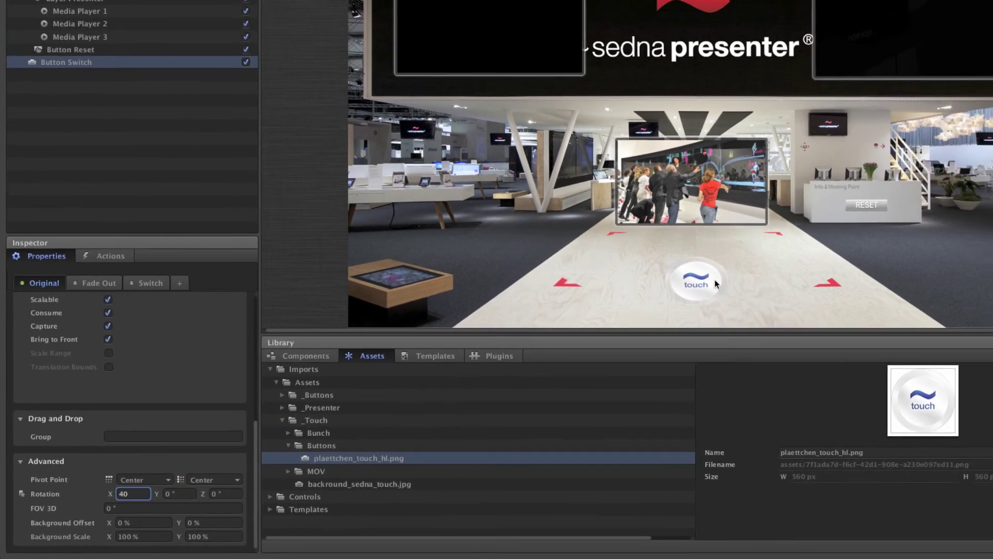
click(796, 247)
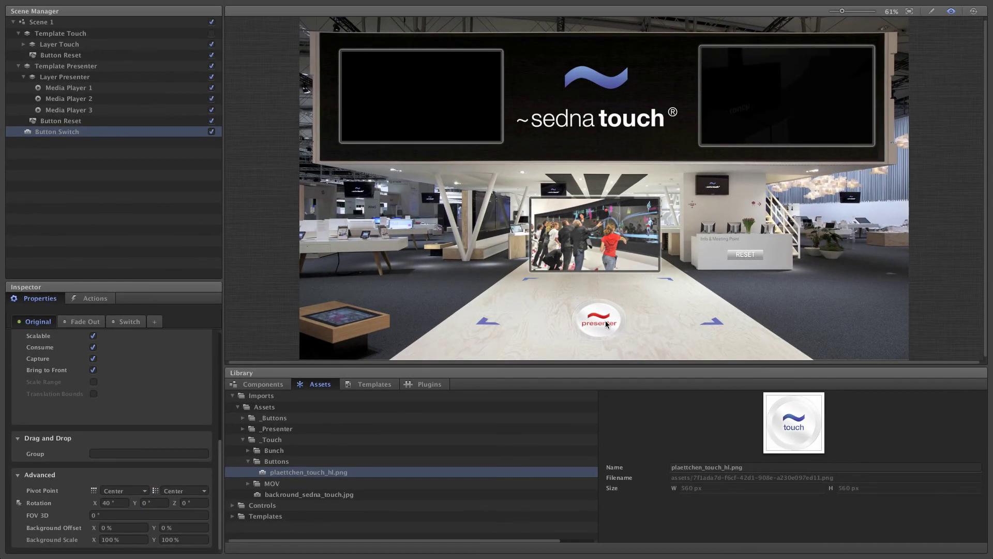
click(605, 320)
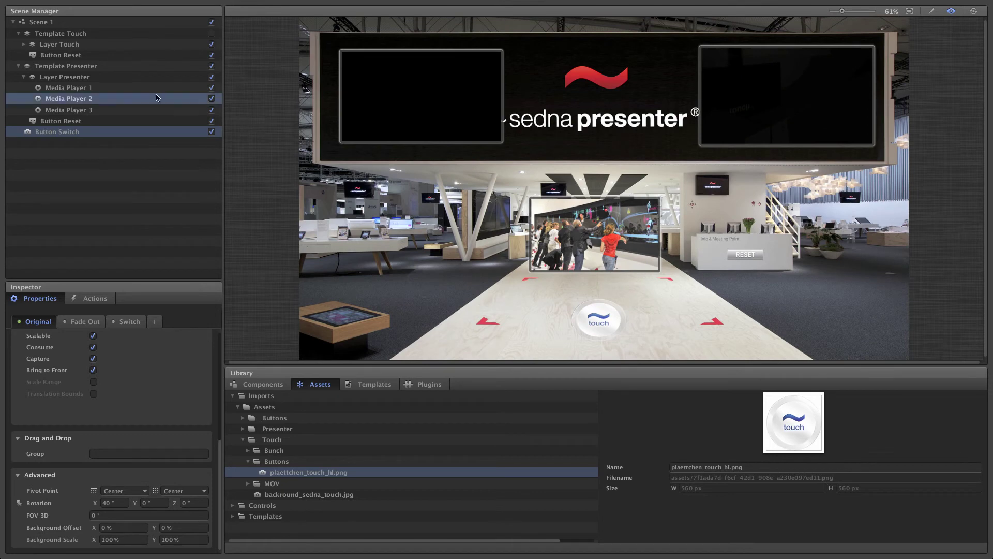
Replace the playlist video of Media Player 1 in Layer Presenter with Presenter_Creator_Screencast_01_Introducing_H264_720p.mov.
click(109, 89)
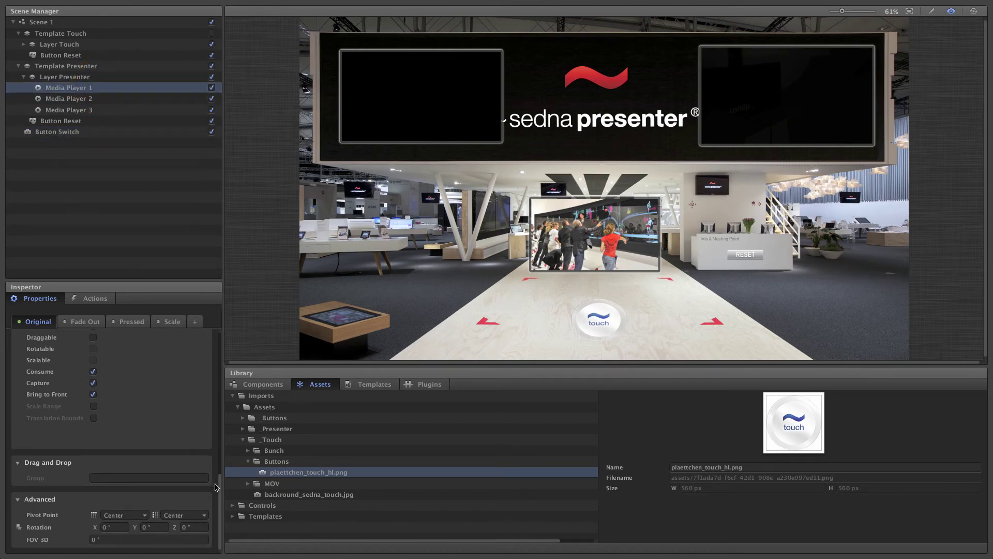
drag(216, 486, 216, 378)
click(154, 398)
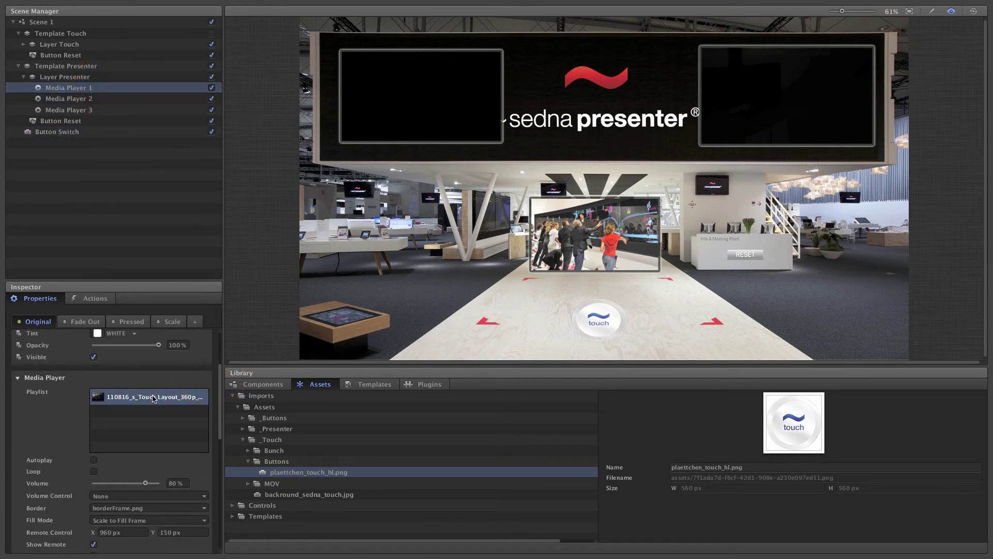
drag(154, 399, 242, 433)
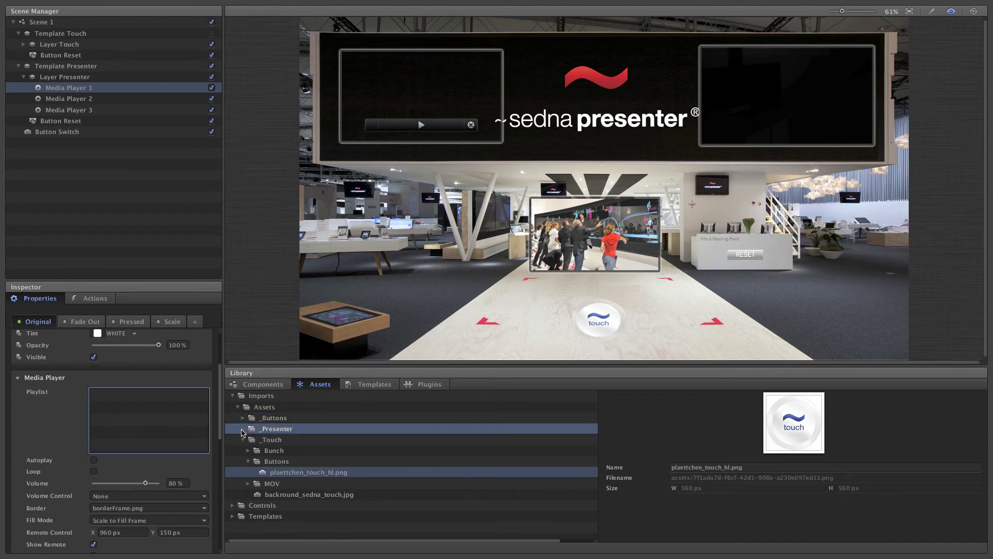
click(243, 429)
click(248, 461)
click(282, 472)
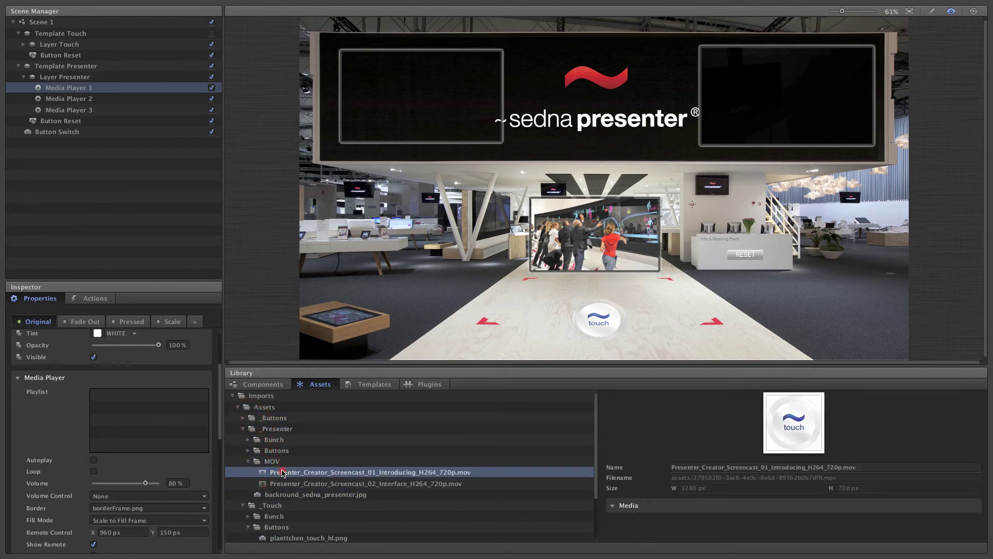
drag(283, 472, 176, 397)
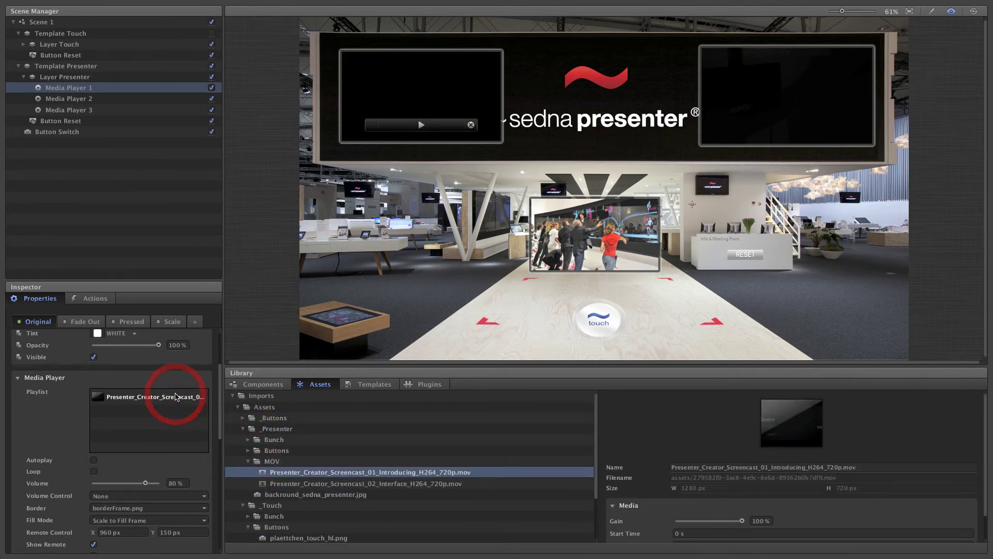
Replace the playlist video of Media Player 2 in Layer Presenter with Presenter_Creator_Screencast_02_Interface_H264_720p.mov.
click(88, 98)
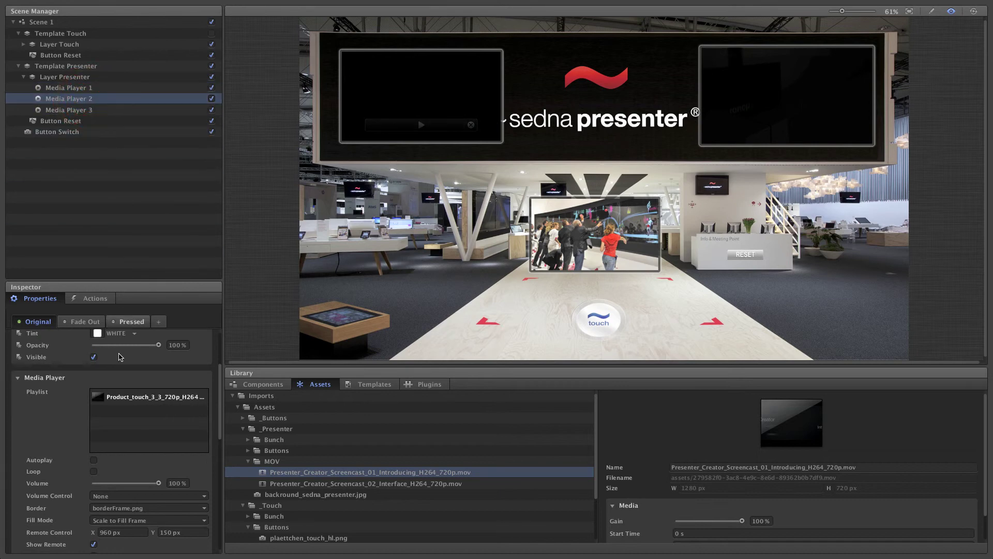
click(114, 396)
key(Delete)
click(284, 484)
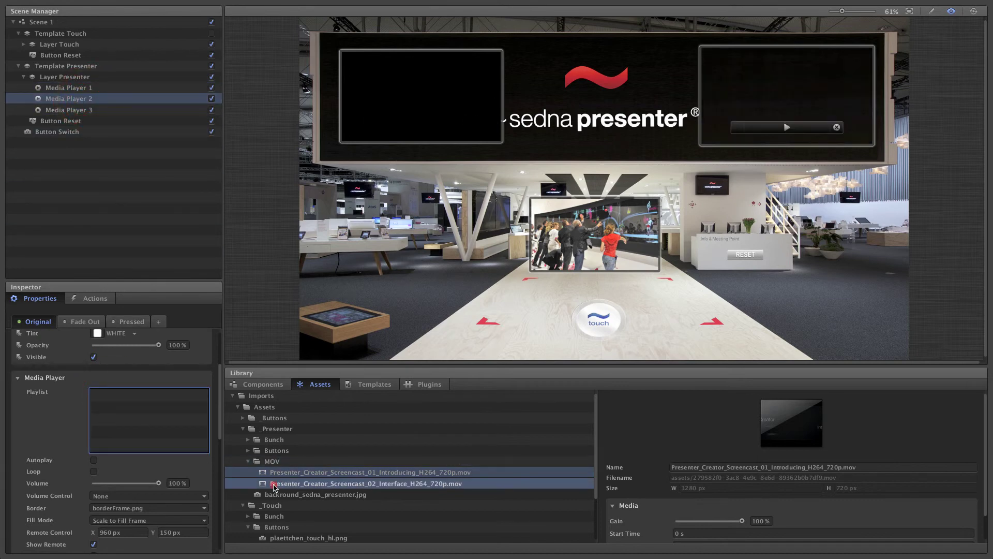
drag(284, 486, 155, 398)
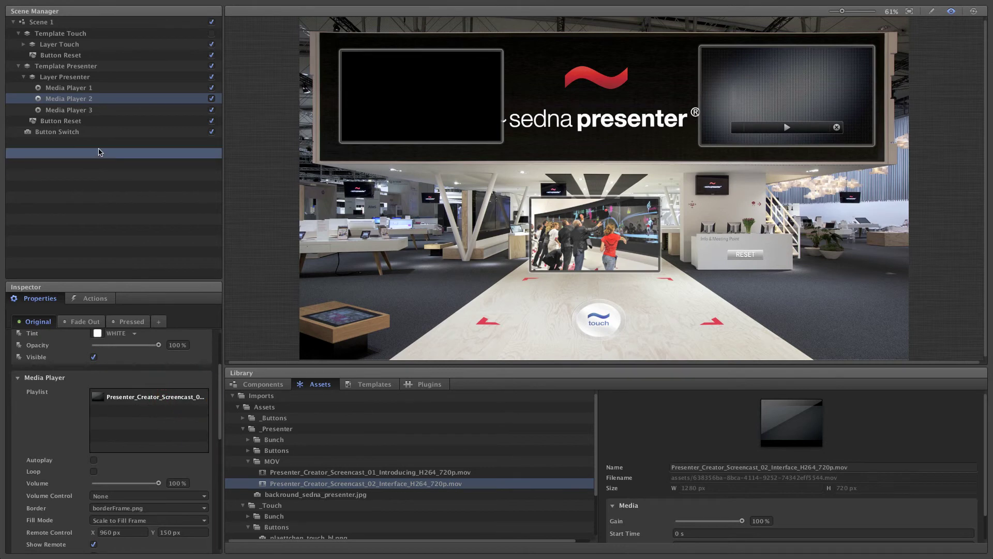
Clear the playlist of Media Player 3 in Layer Presenter and add presenter_bunch_entertainment.jpg, presenter_bunch_outdoor.jpg and presenter_bunch_retail.jpg.
click(78, 110)
click(119, 397)
key(Delete)
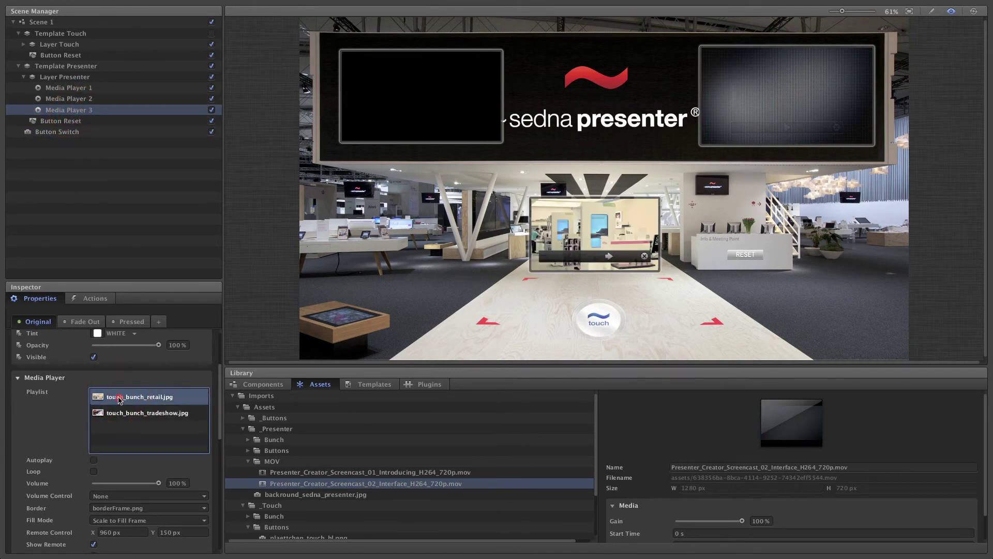
key(Delete)
click(118, 403)
key(Delete)
double_click(273, 439)
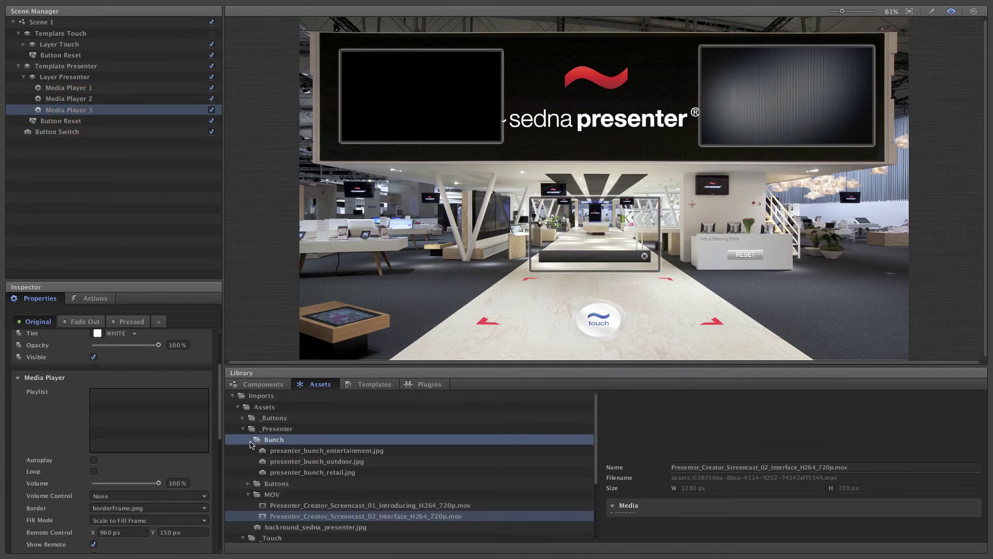
click(290, 451)
shift+click(279, 471)
drag(280, 472, 171, 396)
Test video playback in Media Players 2 and 1 in the live scene, and restore the layout with the scene's Reset button.
click(760, 100)
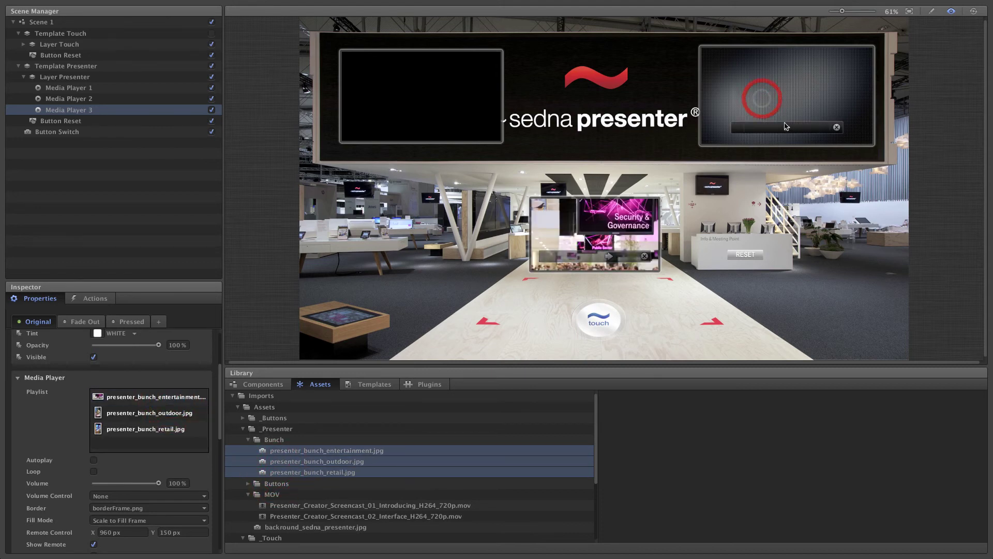
click(785, 127)
drag(759, 108, 723, 102)
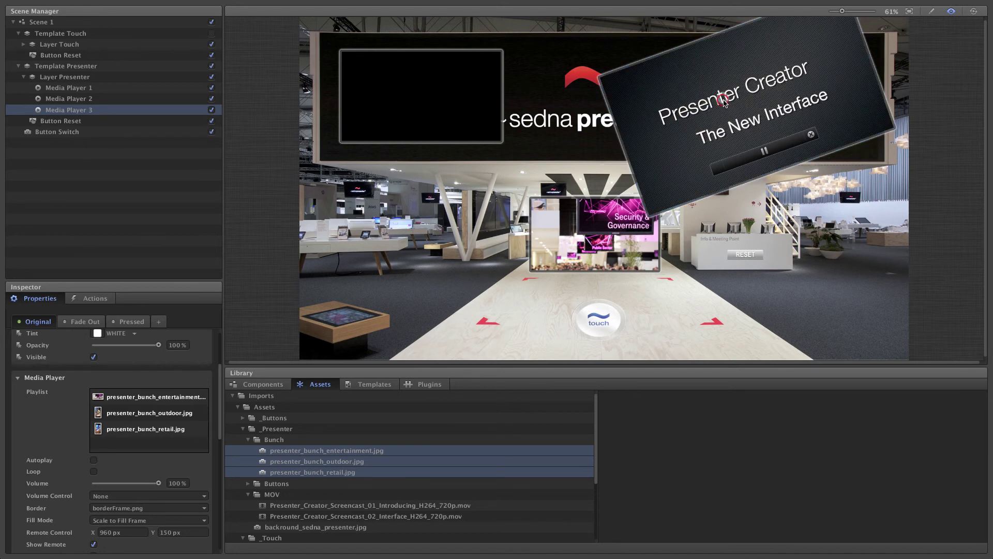
click(713, 176)
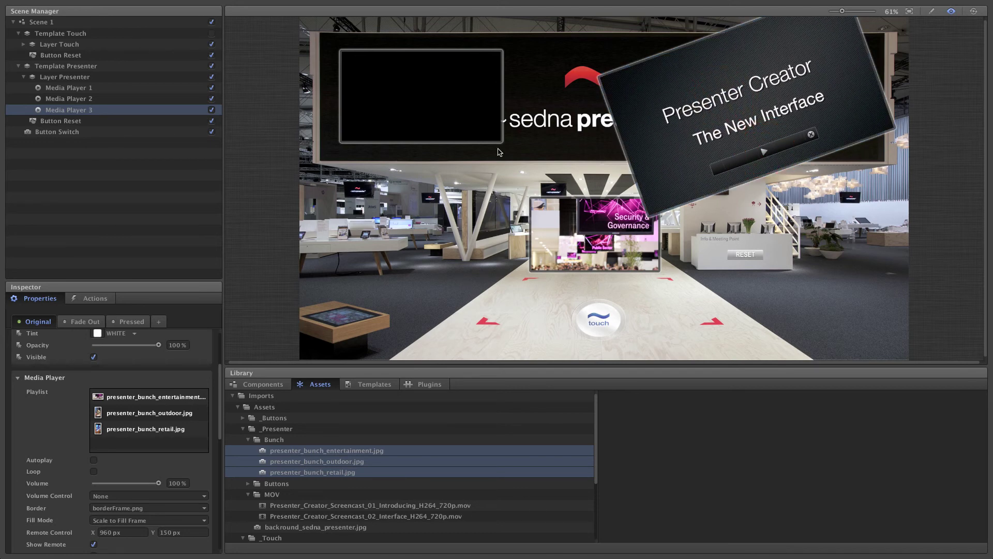
click(391, 65)
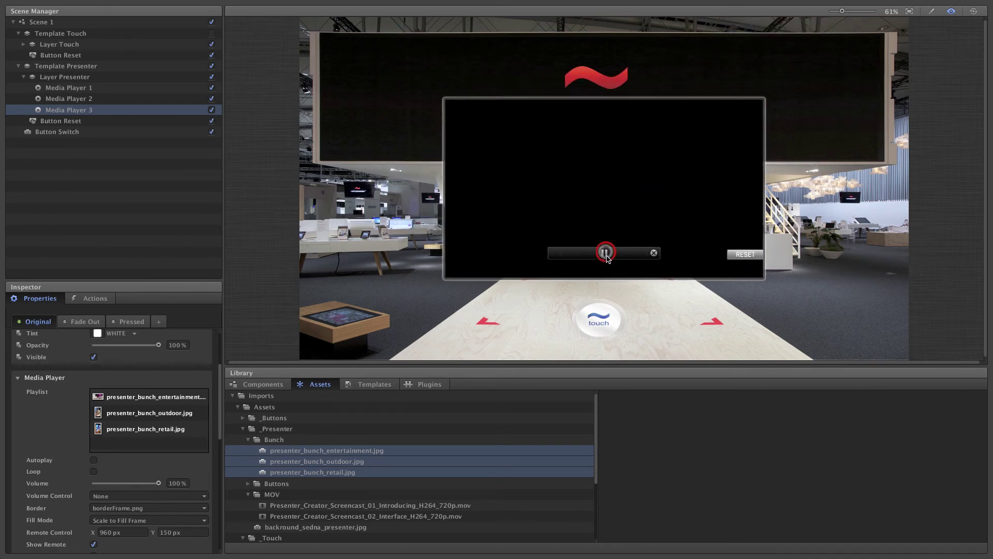
click(745, 255)
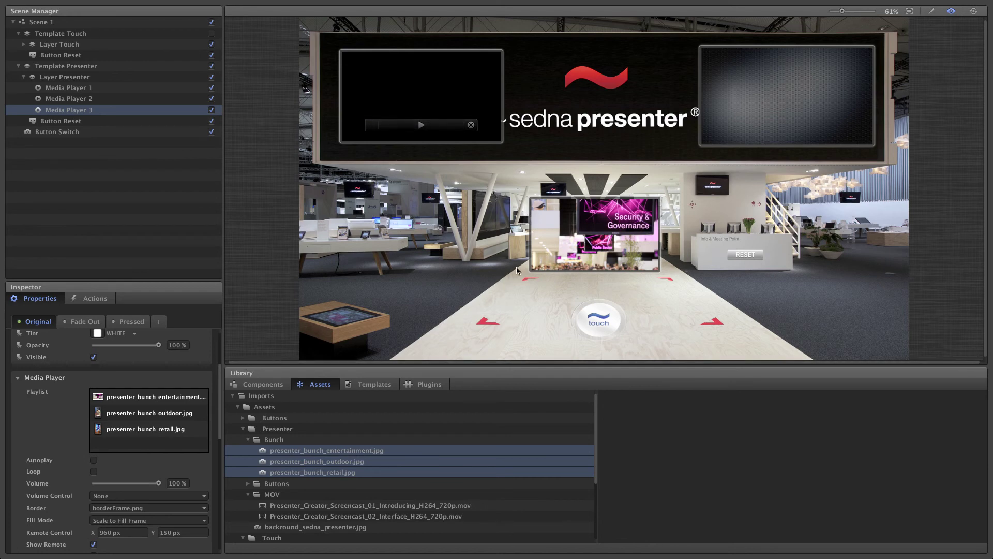
Set Media Player 3's fill mode to Scale into Frame and page through its images in the live scene.
drag(558, 238, 533, 237)
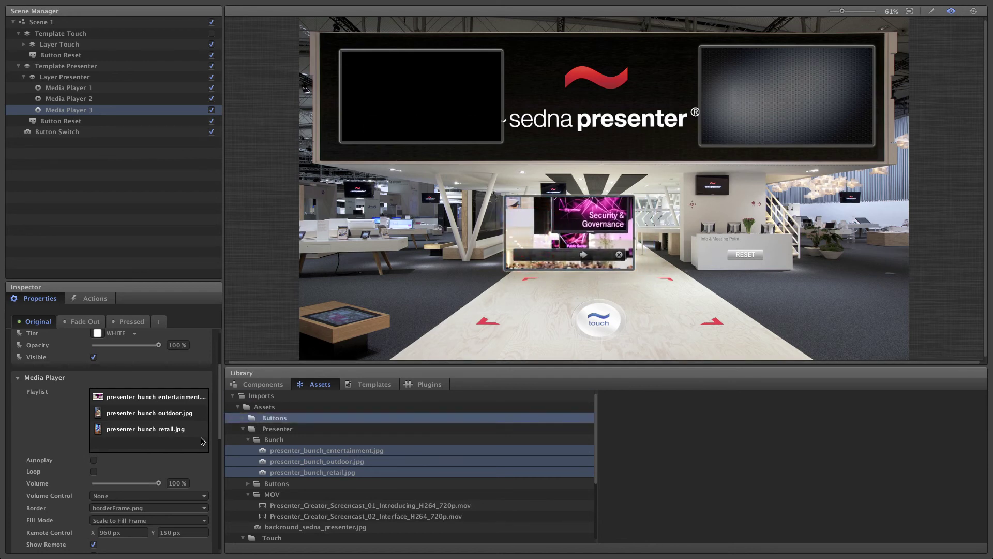
click(147, 519)
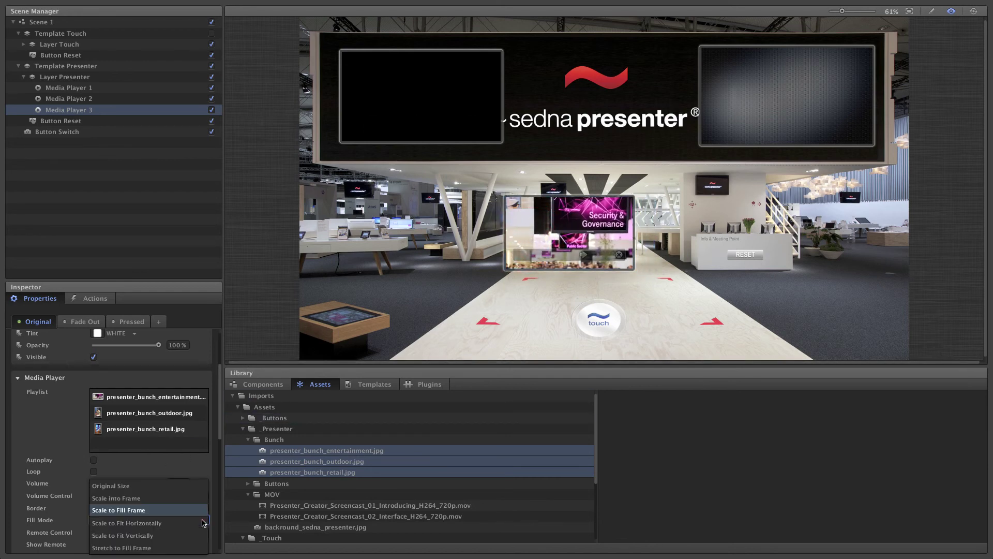
click(144, 497)
mouse_move(567, 230)
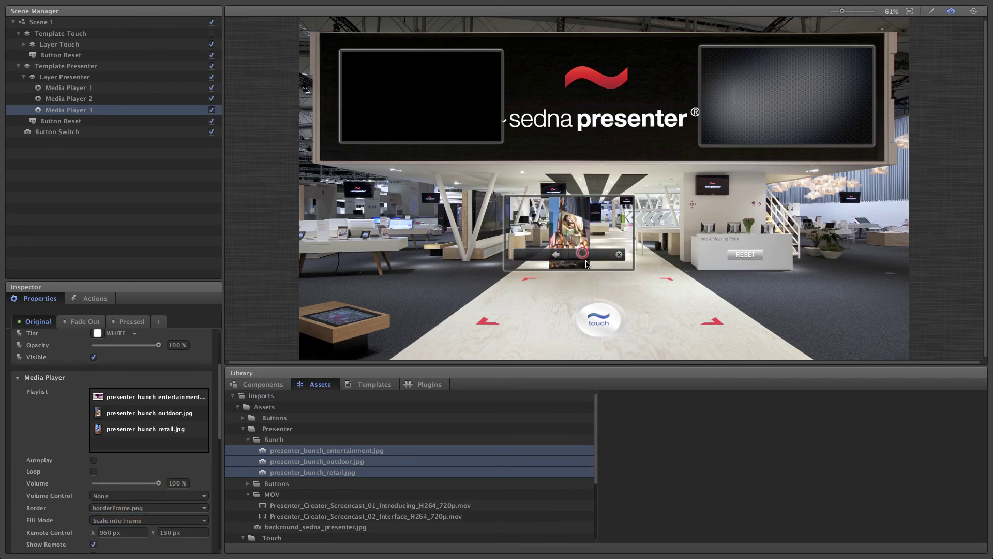
click(584, 255)
click(557, 255)
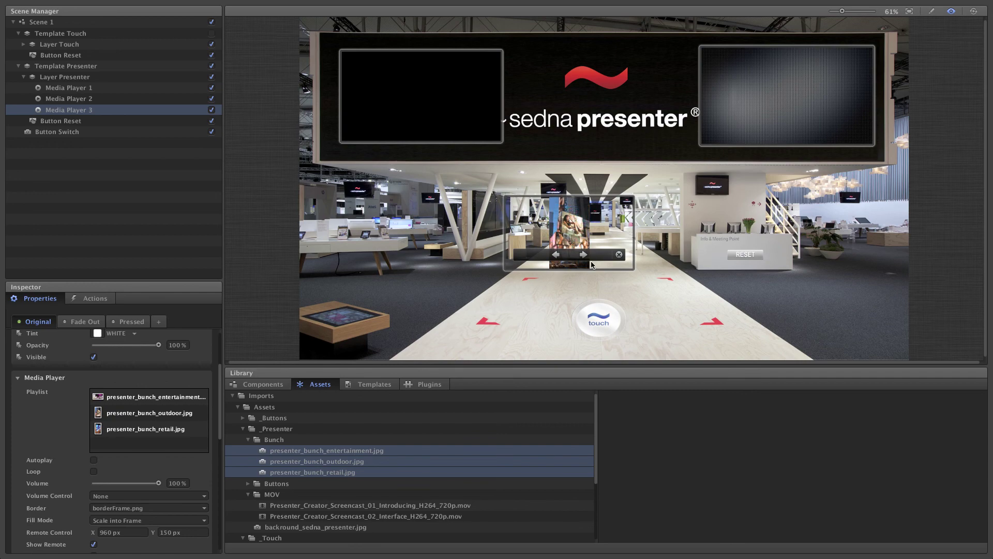